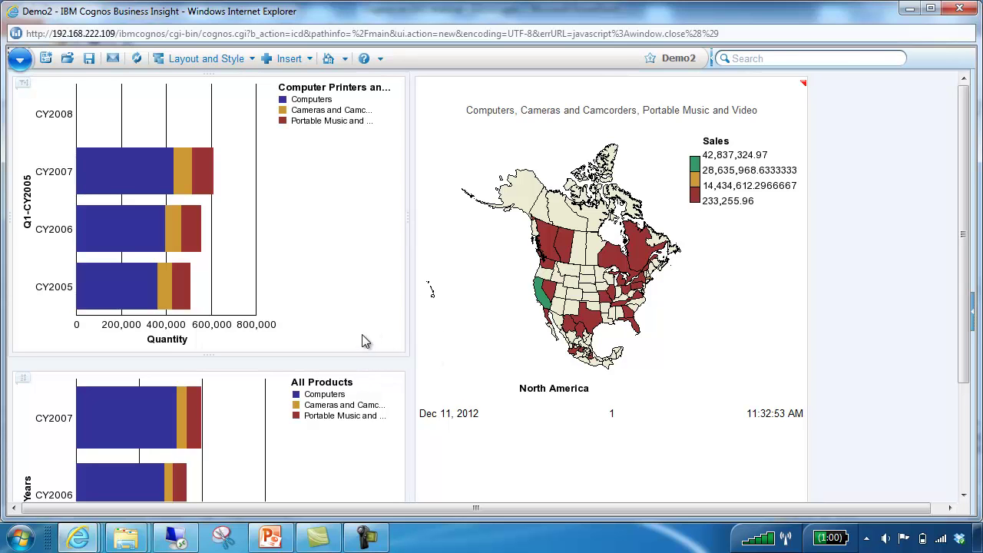
Drill down on Computers in the CY2006 bar of the quantity chart, and review the linked sales chart below it.
mouse_move(94, 240)
click(94, 240)
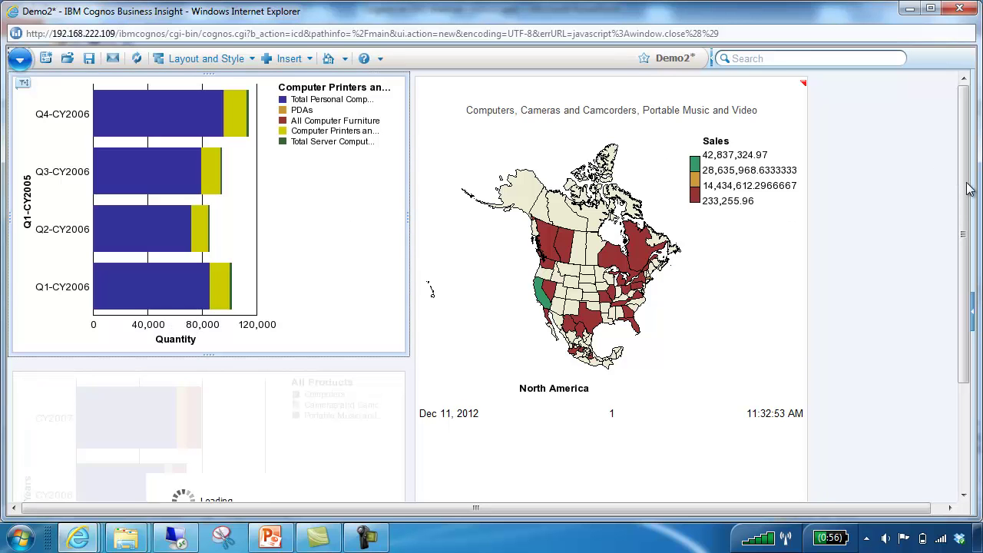
drag(969, 190, 962, 298)
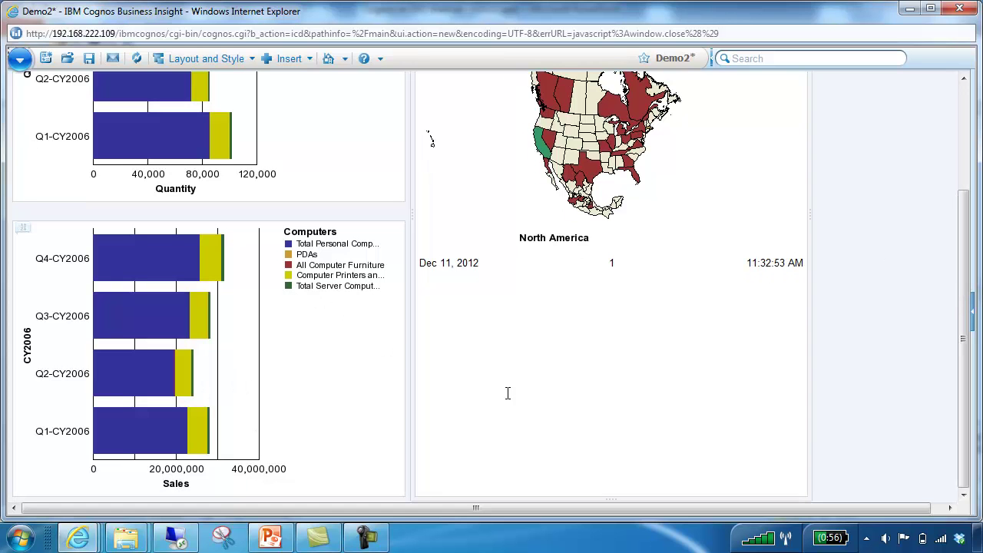
drag(963, 357, 936, 223)
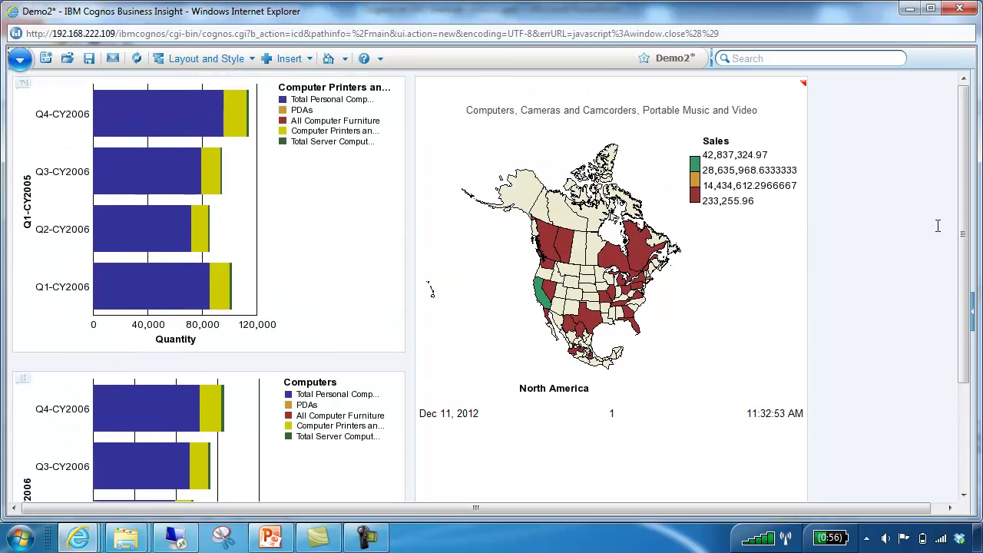
click(27, 88)
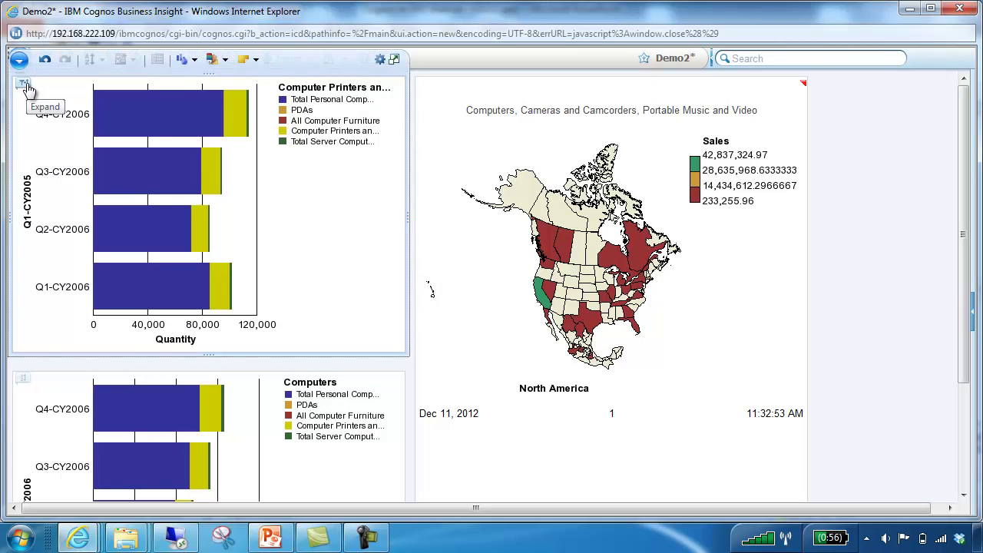
click(27, 87)
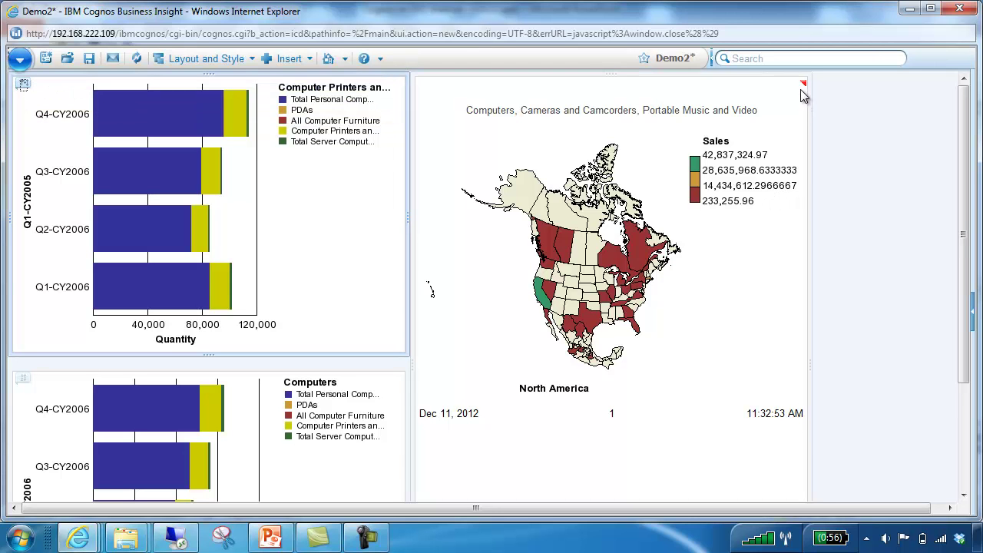
mouse_move(804, 83)
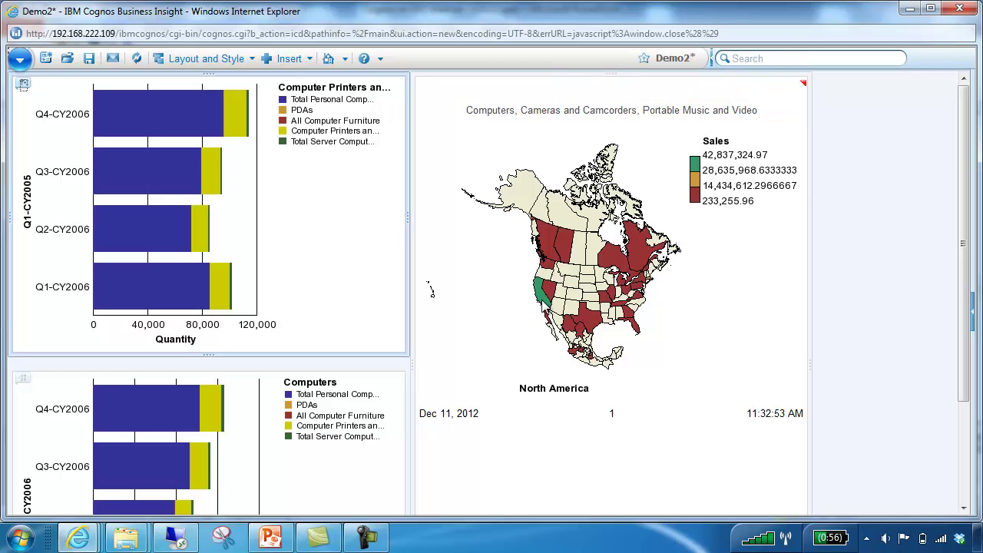
Switch to the IBM Cognos Mobile page on iTunes and look through the app's description and iPad screenshots.
mouse_move(542, 298)
mouse_move(64, 545)
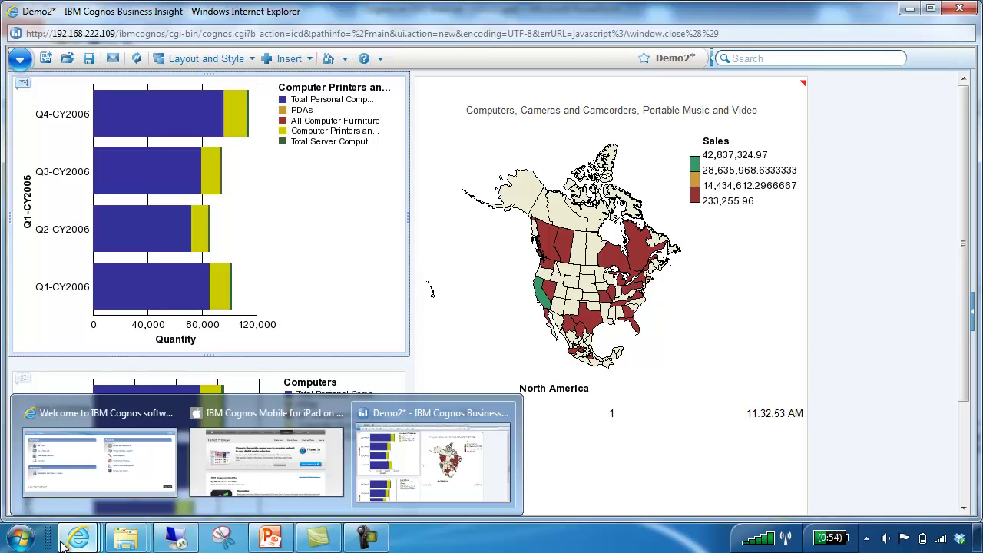
click(254, 437)
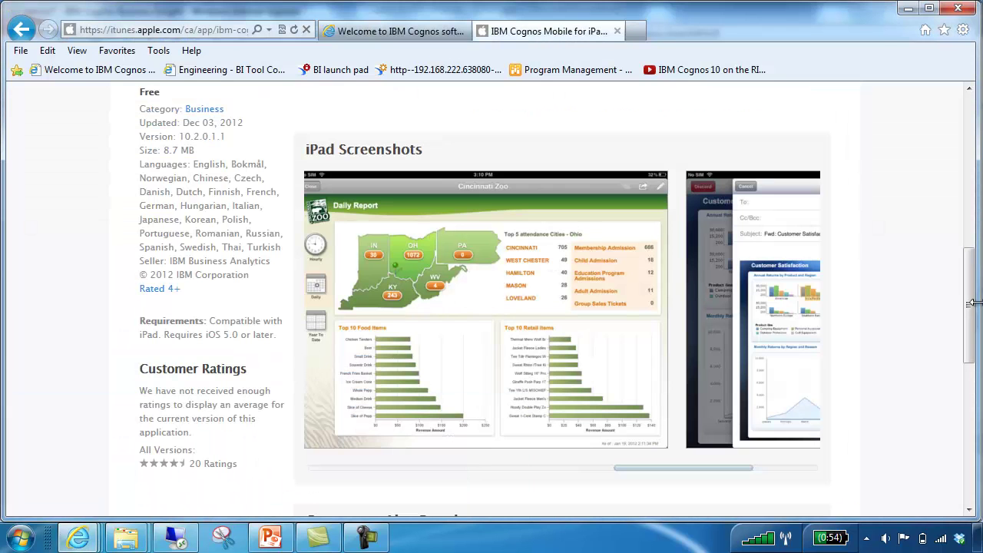
drag(971, 297, 978, 153)
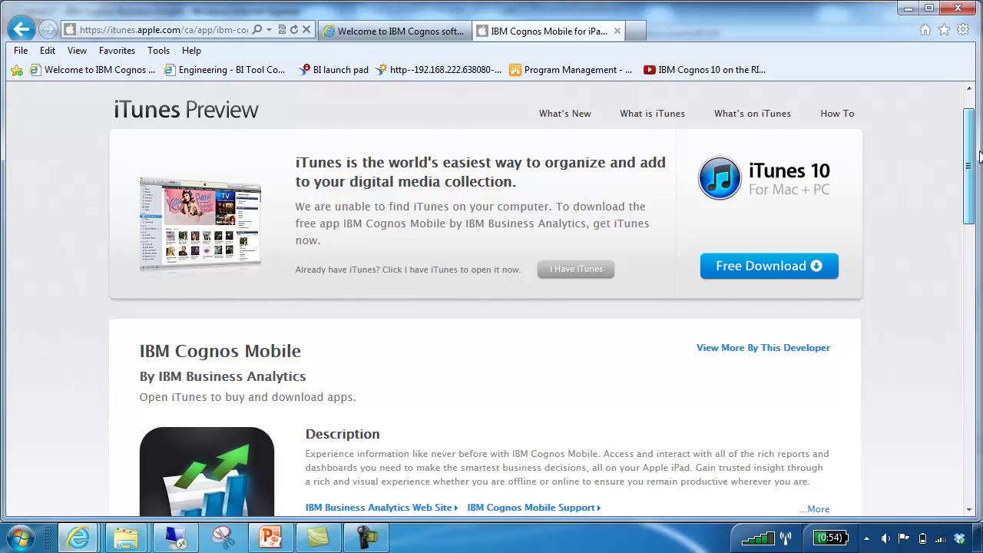
drag(978, 156, 960, 315)
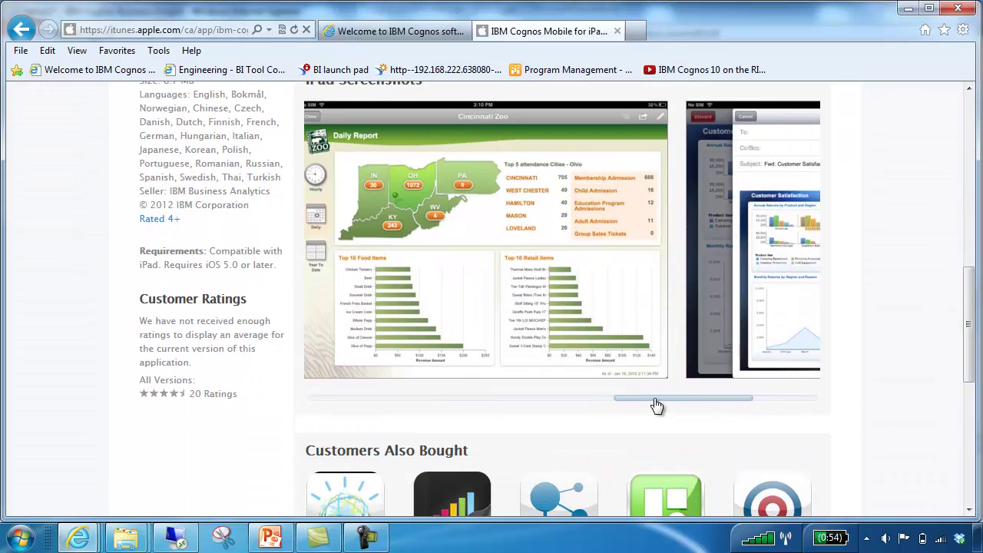
drag(659, 403, 454, 410)
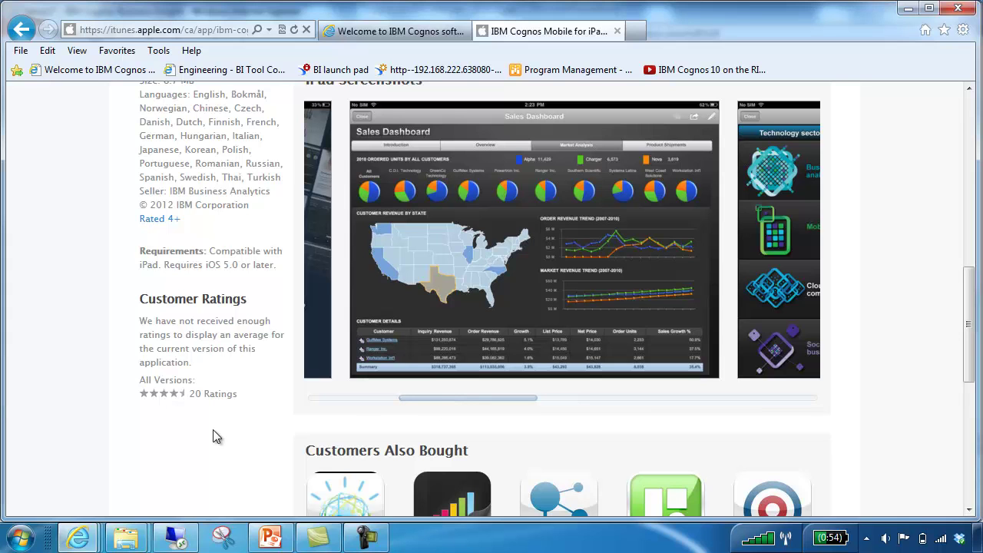
Switch to the remote server and examine the Oracle_FAA and oracle11gr2-3_dsn system data sources in ODBC Data Source Administrator.
click(177, 542)
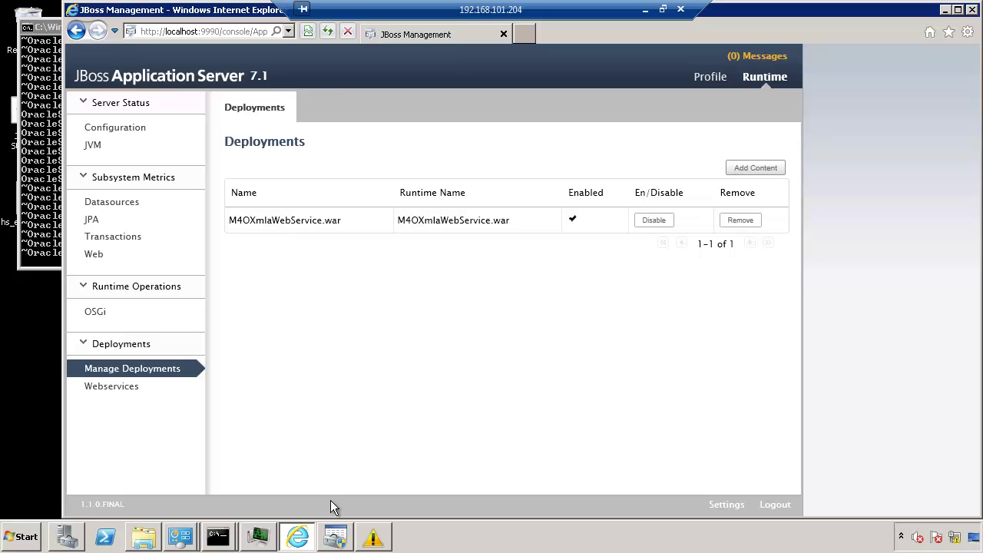
click(337, 541)
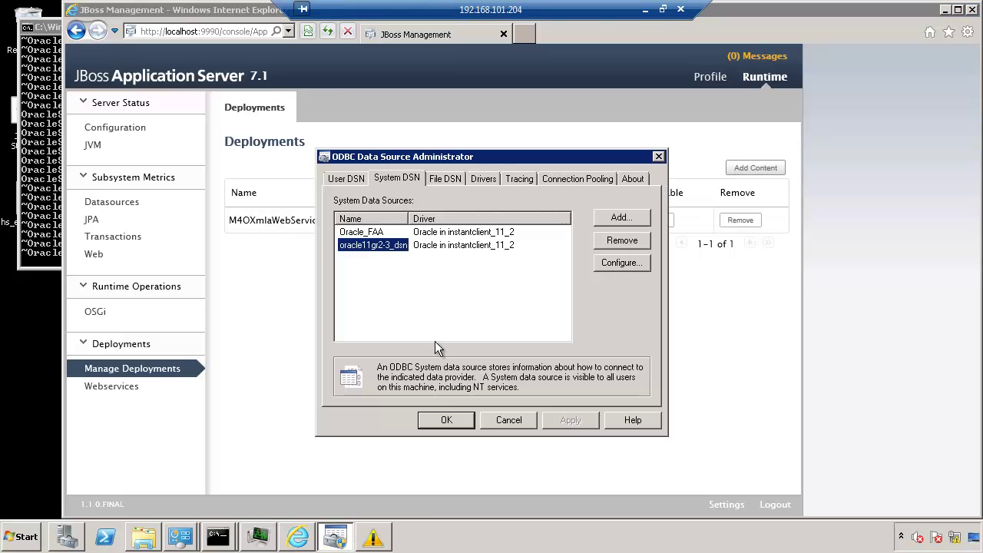
click(431, 239)
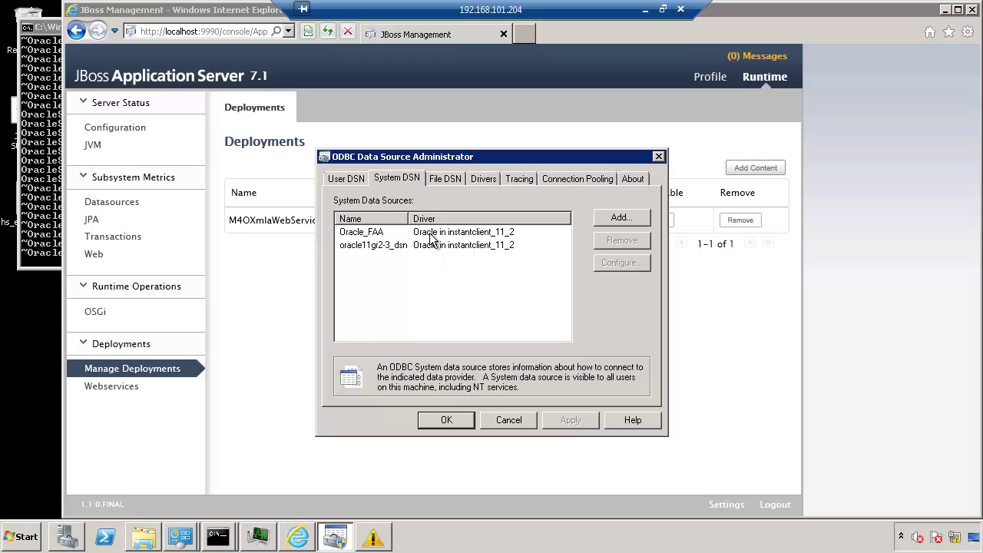
click(357, 232)
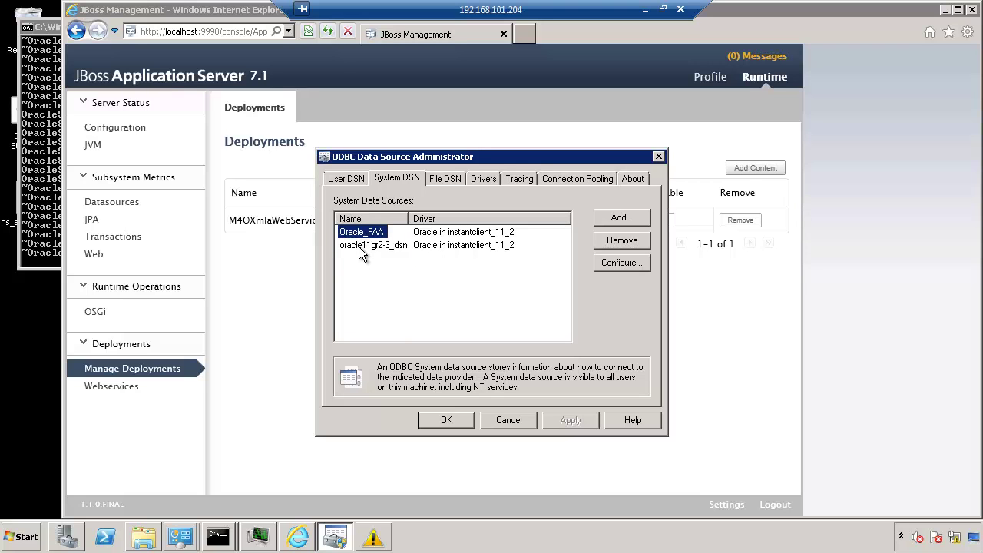
click(361, 246)
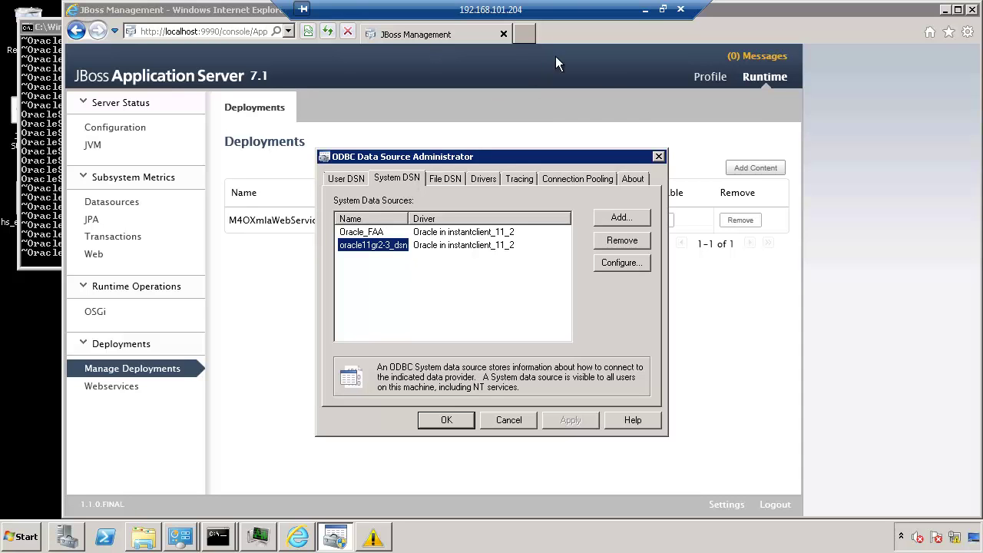
click(644, 9)
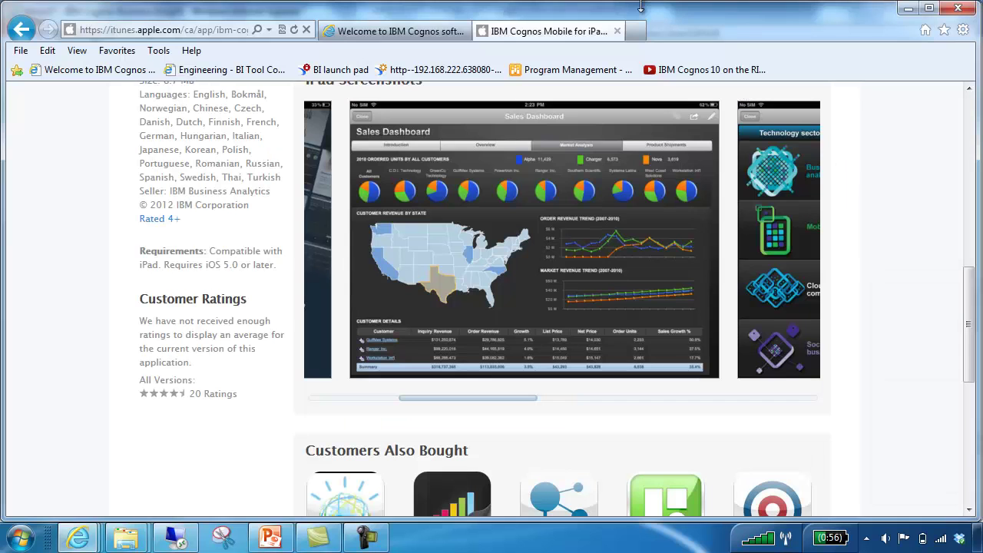
Return to the Cognos welcome page, open the data source connections in IBM Cognos Administration, and select CognosWebinar.
click(419, 34)
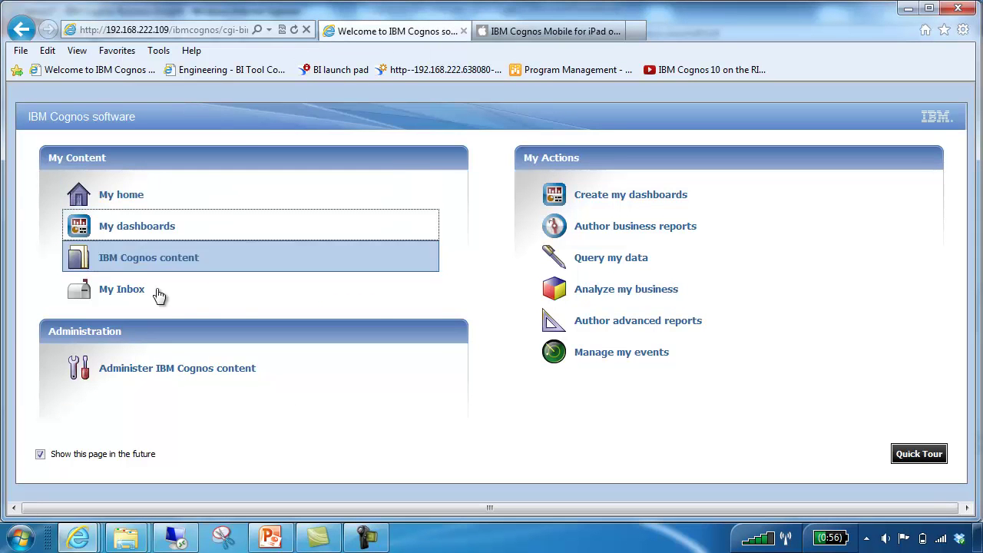
click(154, 370)
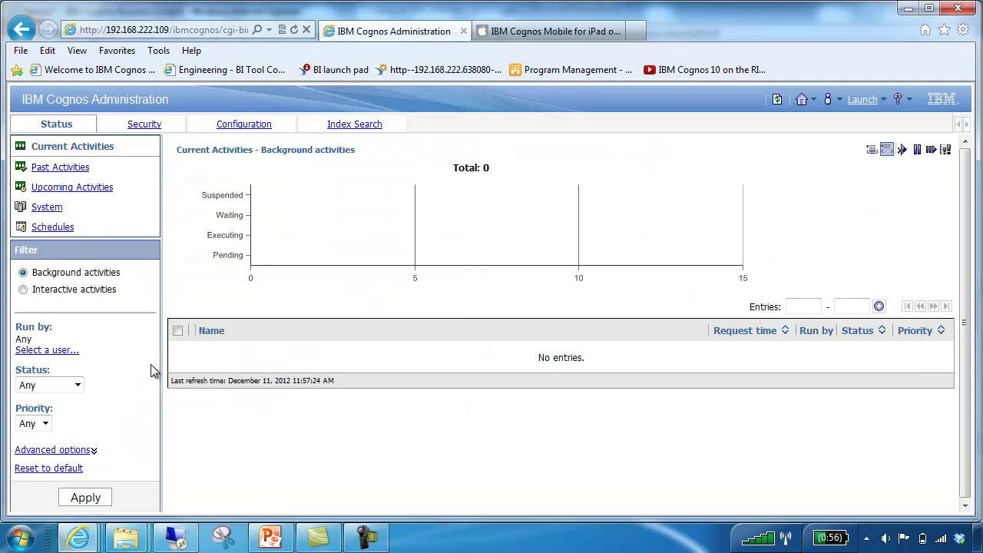
click(243, 127)
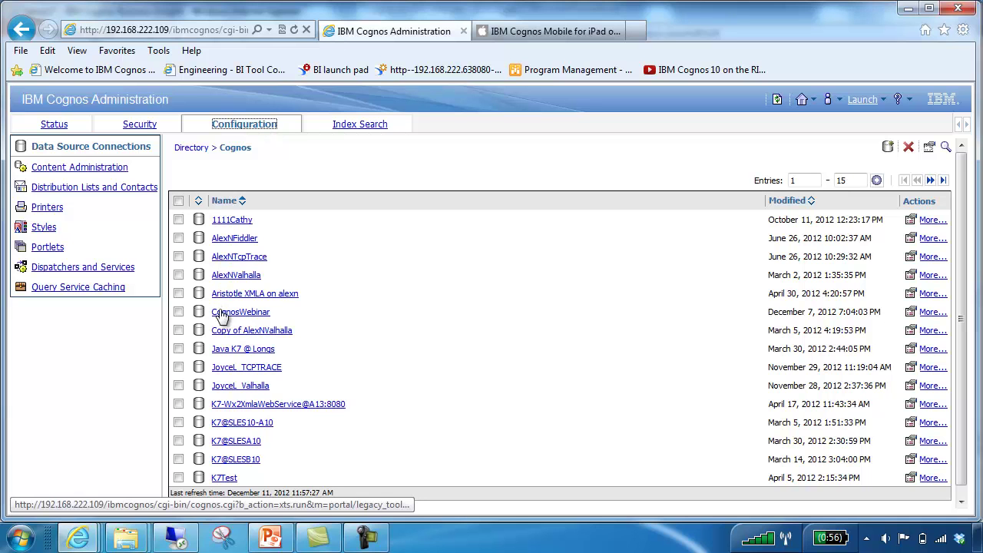
click(178, 311)
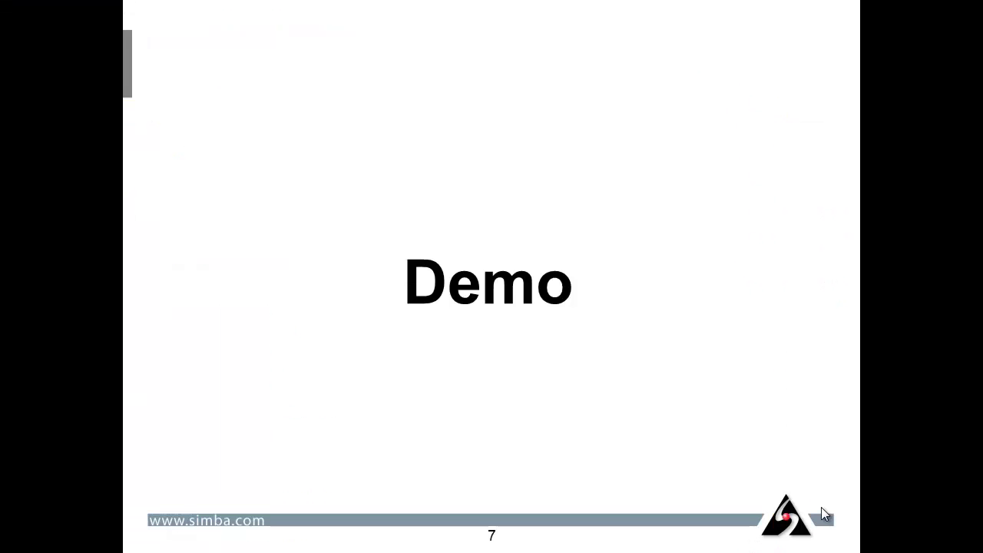
click(821, 507)
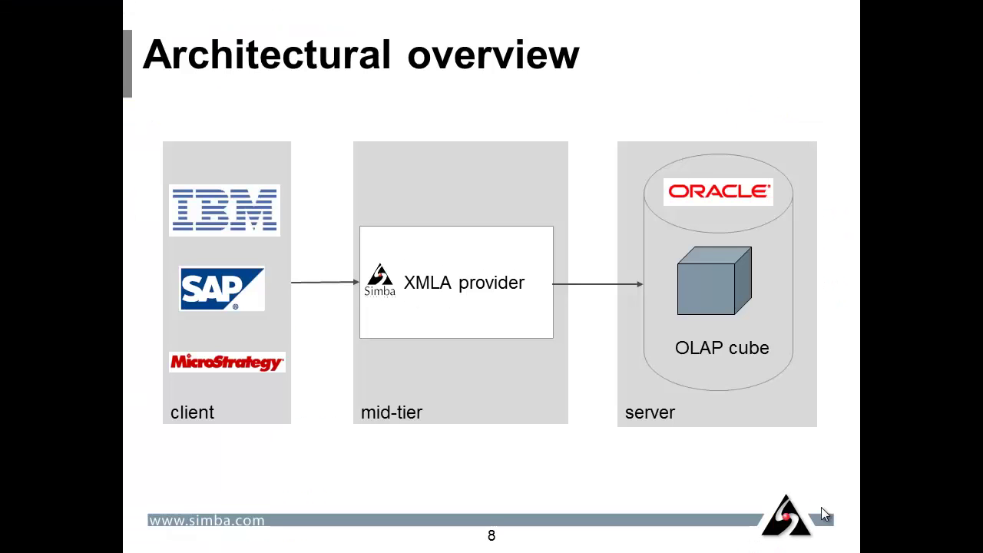
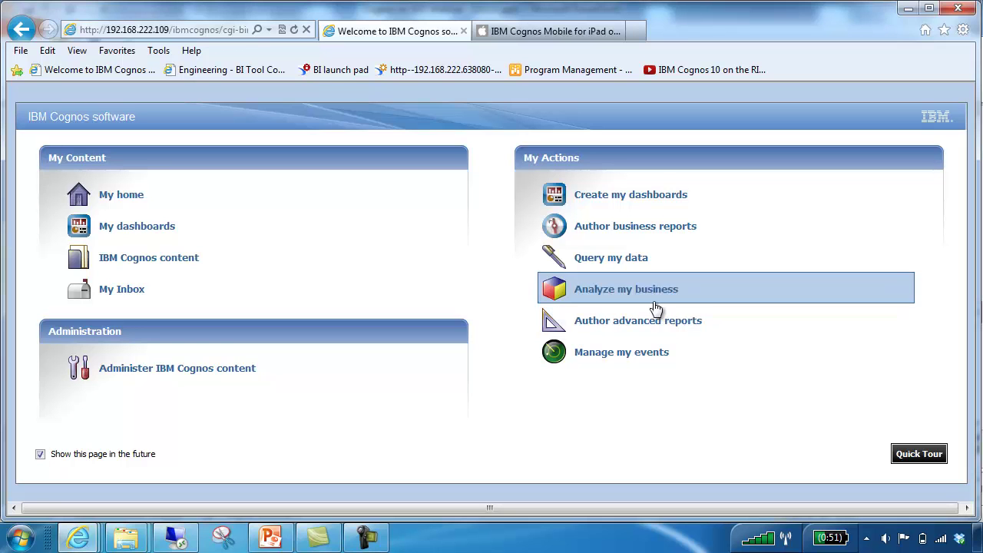
Start a blank business analysis using the recently used Webinar_OLAPTRAIN package.
click(648, 301)
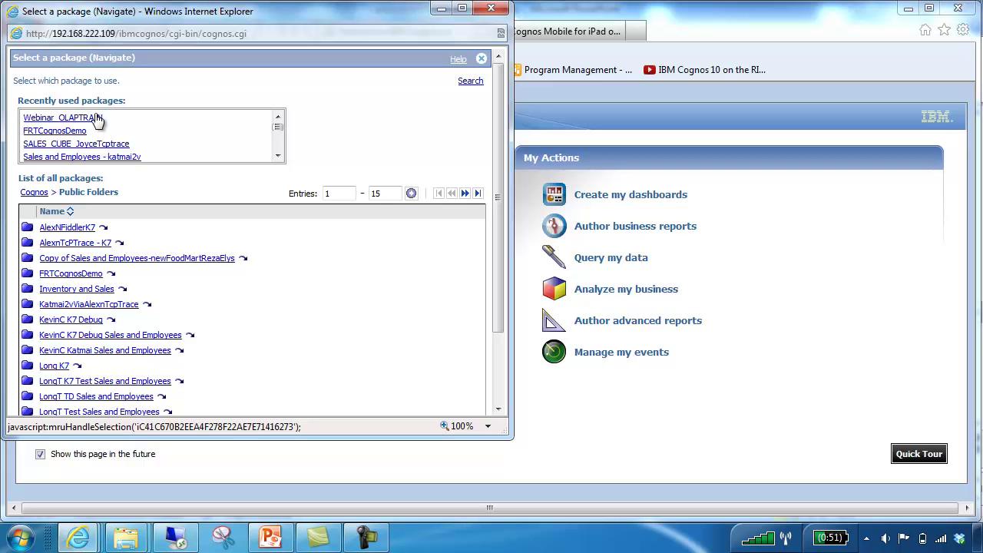
click(96, 119)
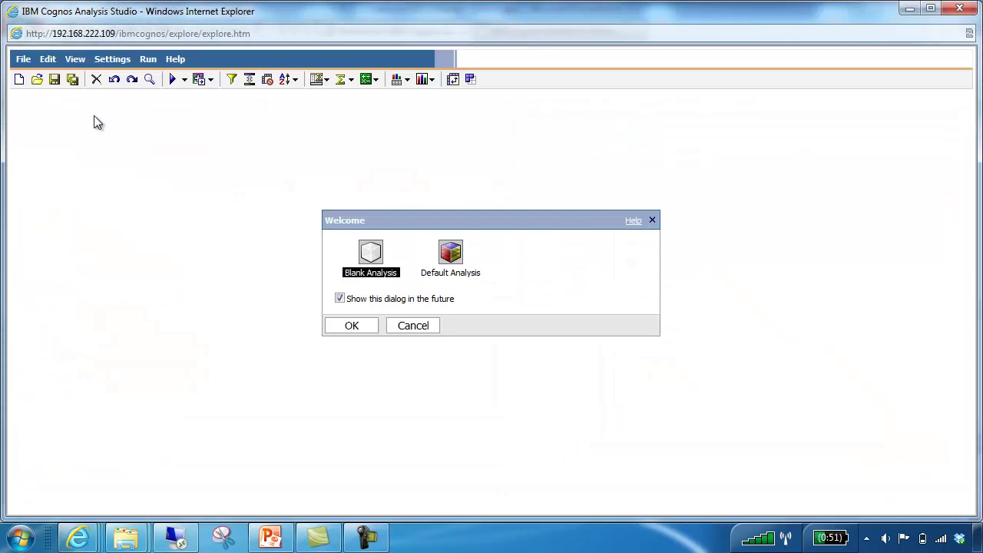
click(347, 326)
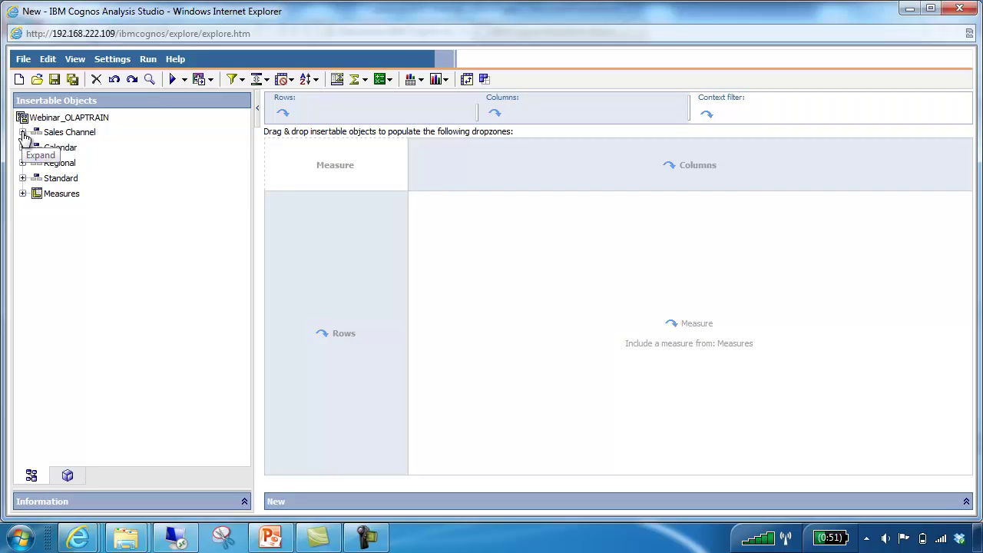
Expand the Sales Channel, Calendar and Measures objects, and insert Sales as the crosstab's measure.
click(22, 133)
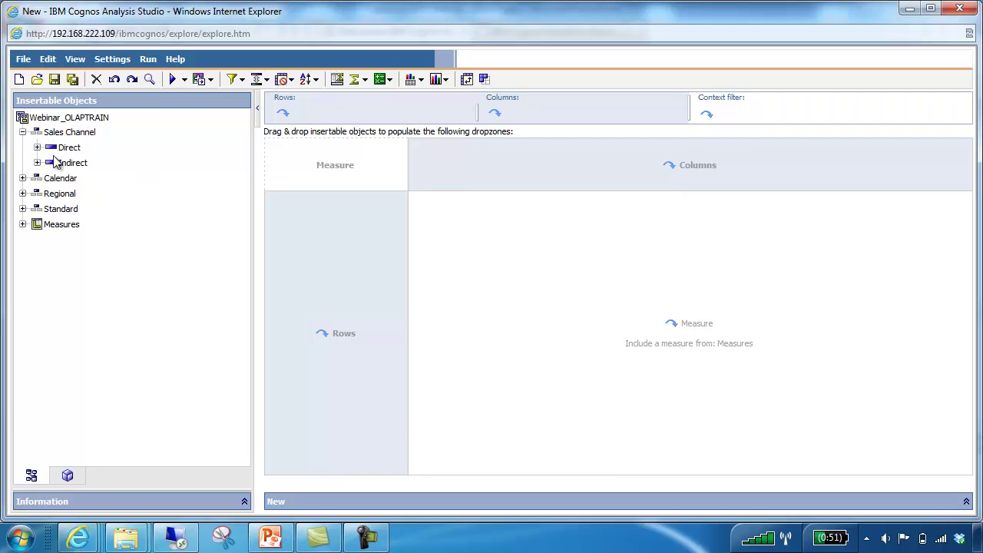
click(22, 178)
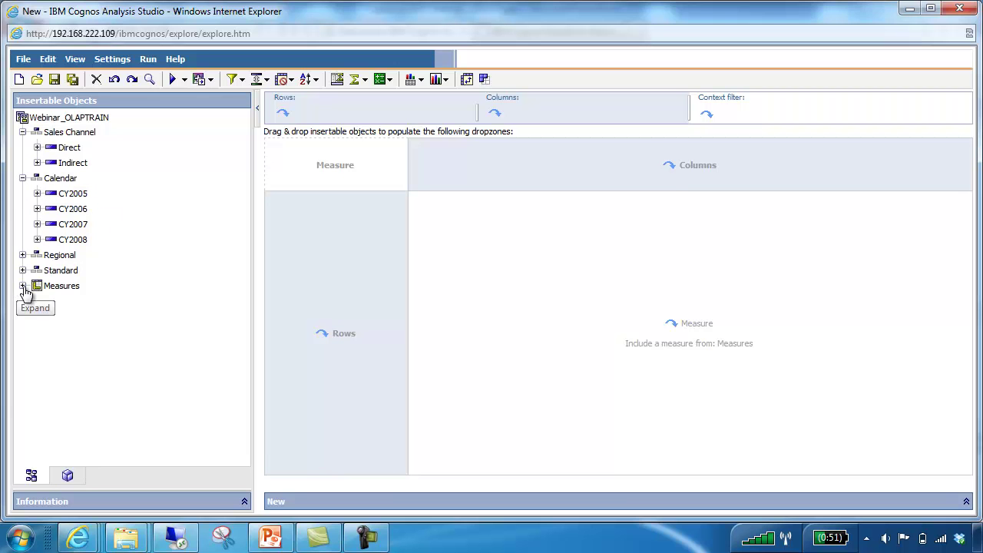
click(23, 285)
drag(242, 261, 238, 359)
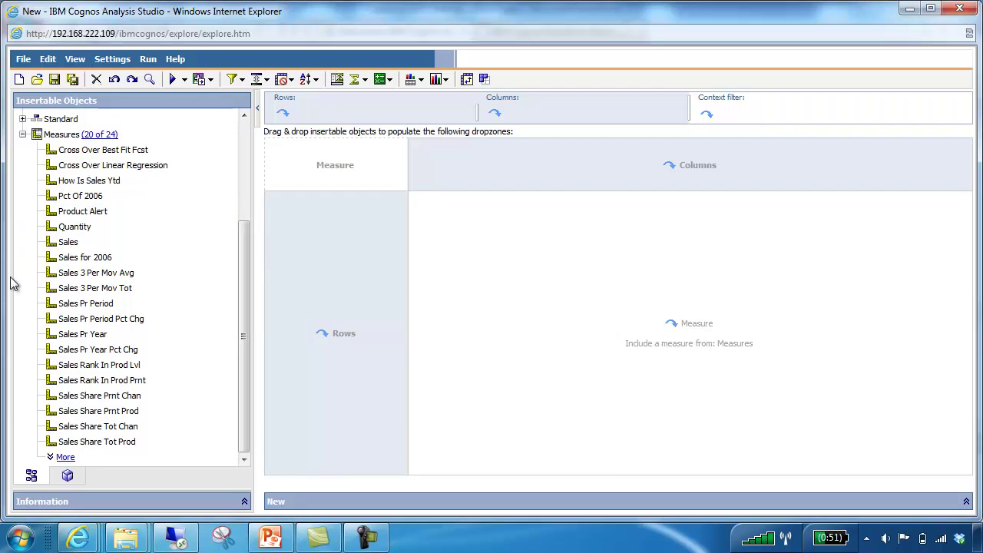
drag(65, 244, 578, 371)
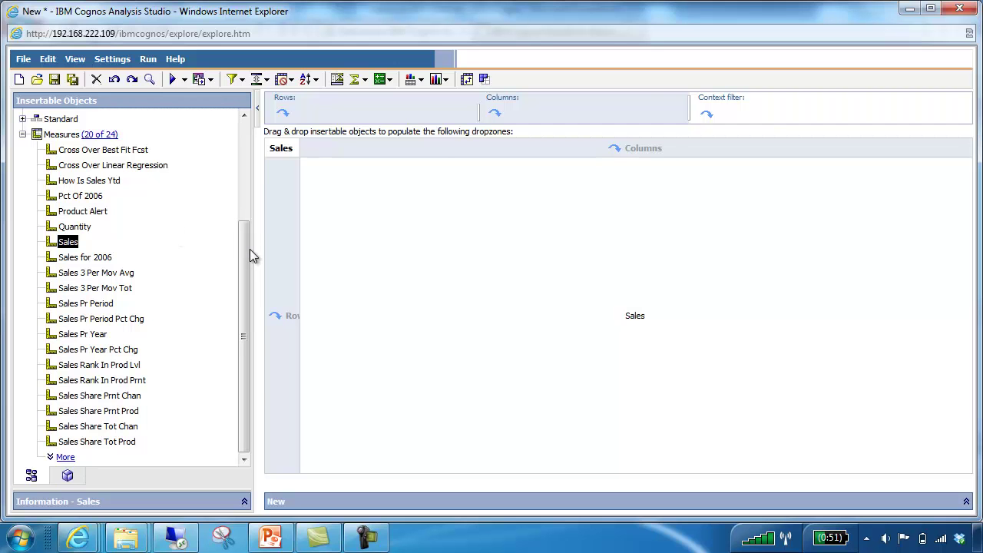
Place the Calendar hierarchy on the crosstab's rows and the Regional hierarchy on its columns.
drag(248, 247, 247, 139)
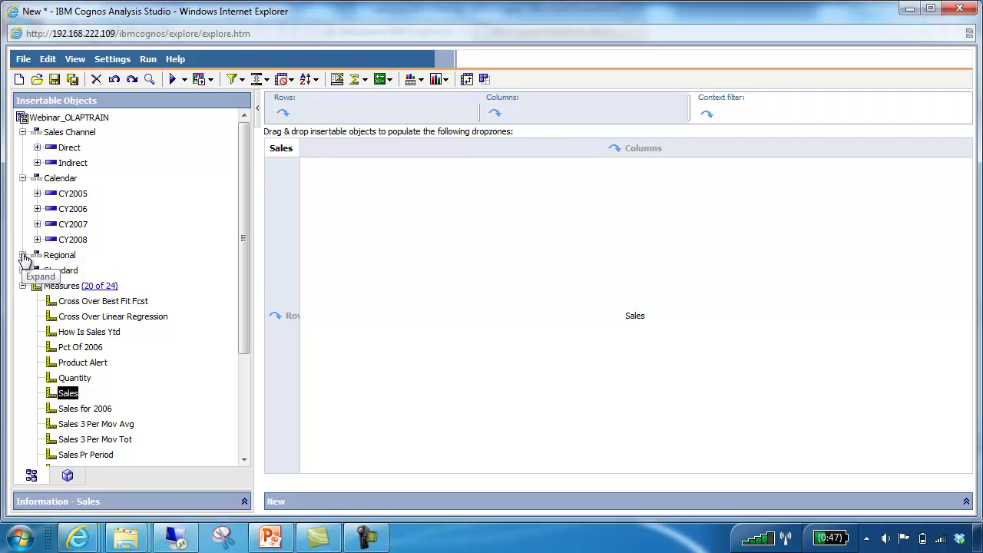
drag(58, 181, 268, 301)
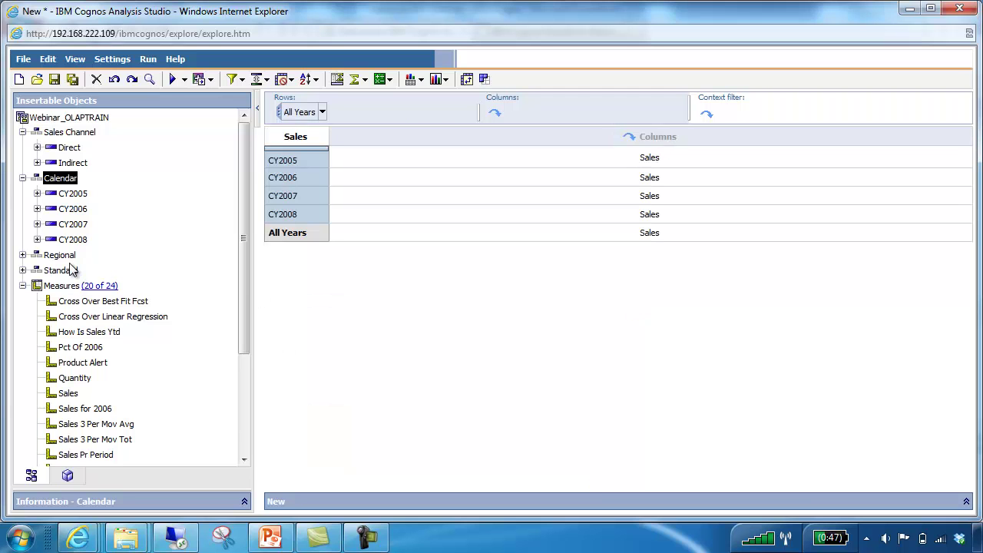
drag(64, 258, 414, 136)
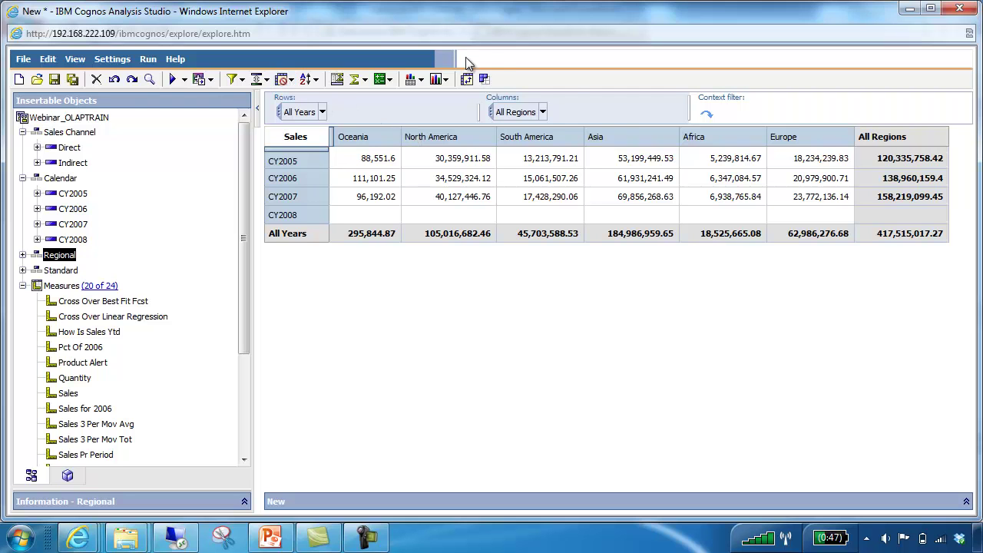
Swap the crosstab's rows and columns, and drill down on the sales value for Oceania in CY2005.
click(466, 82)
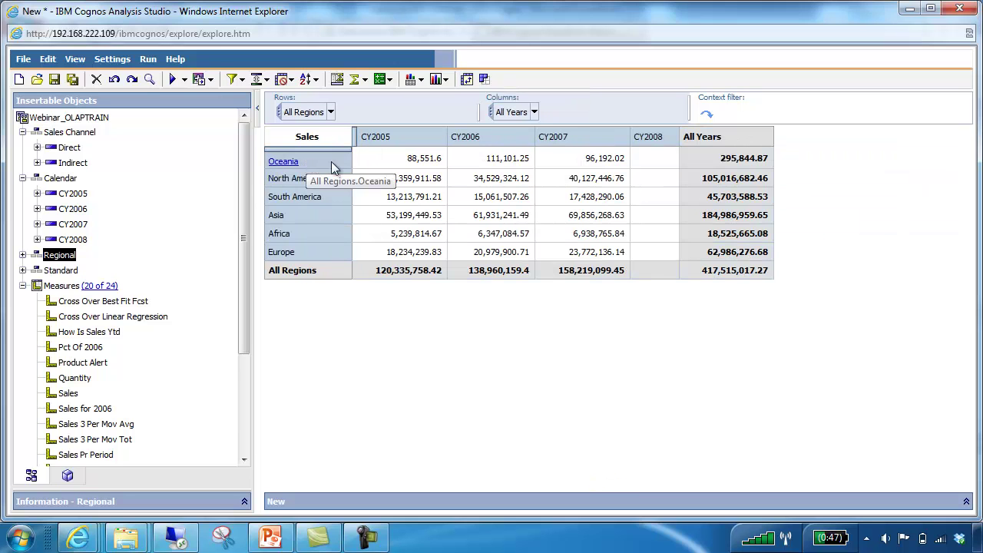
click(422, 158)
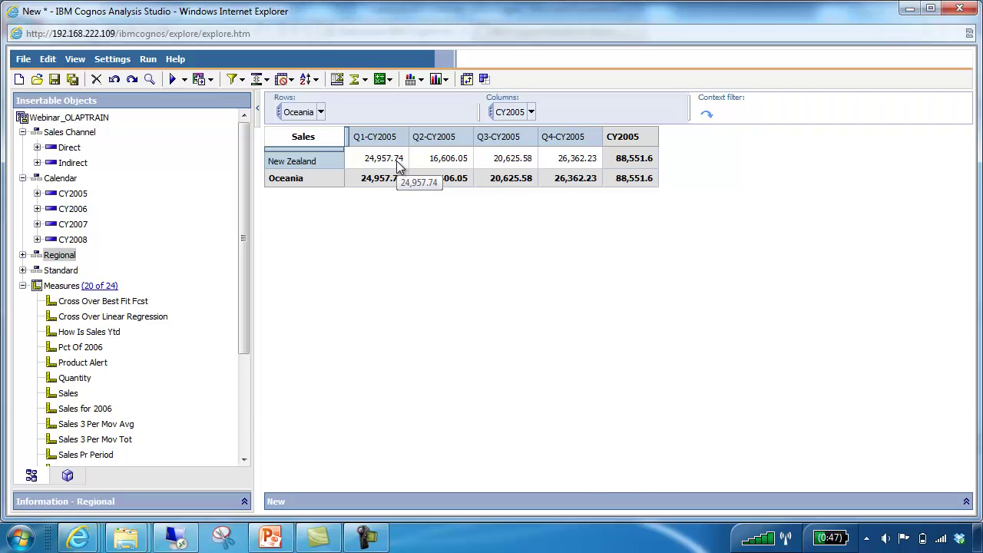
Return the crosstab's columns to All Years and its rows to All Regions.
click(531, 112)
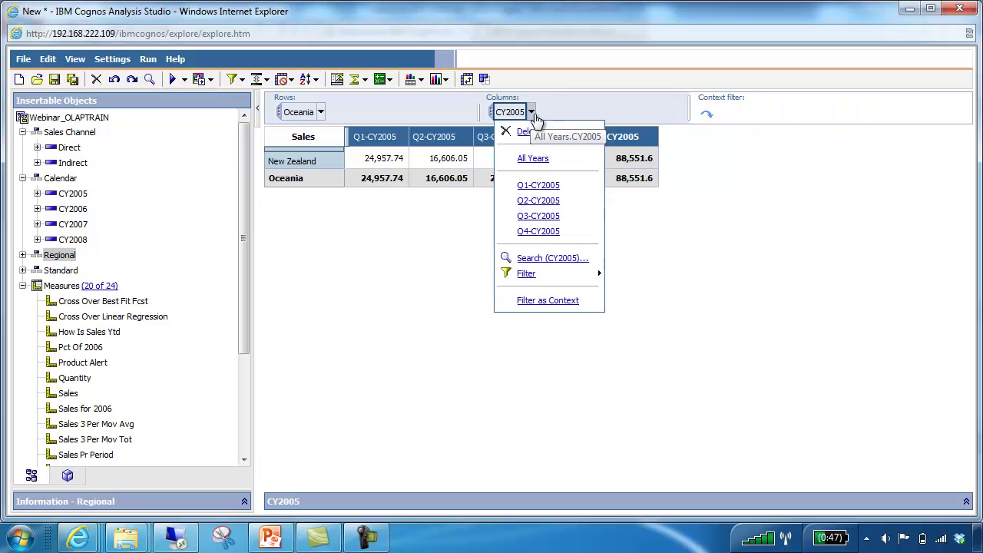
click(535, 160)
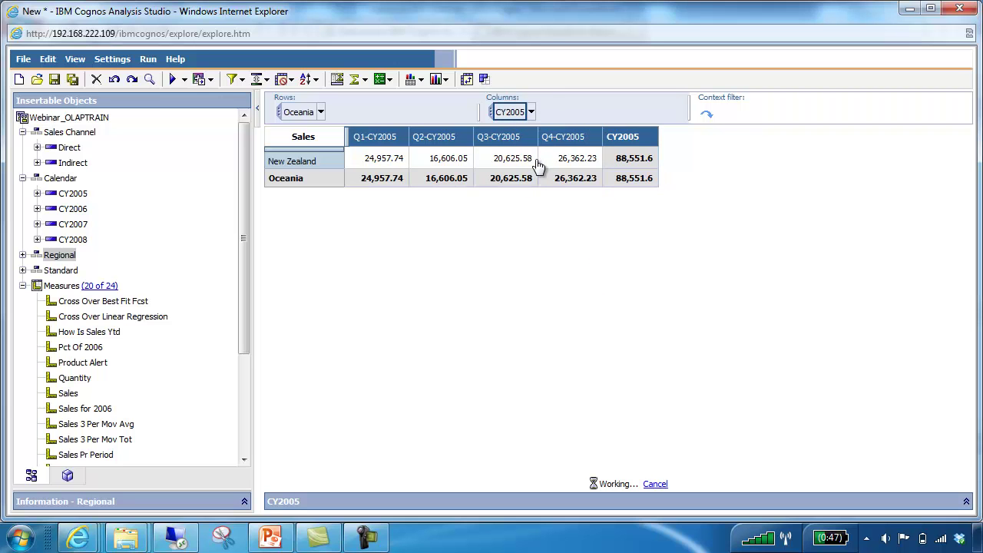
click(319, 114)
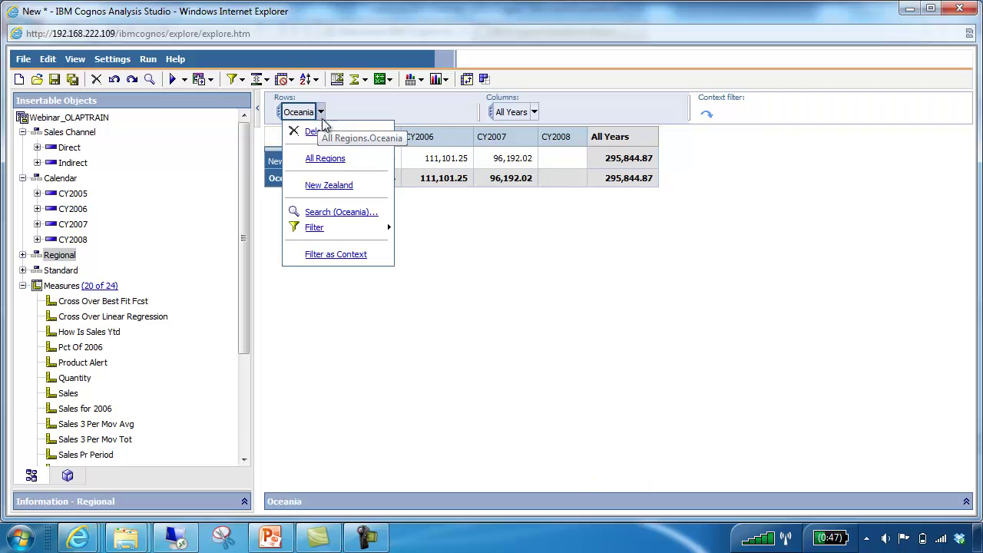
click(330, 159)
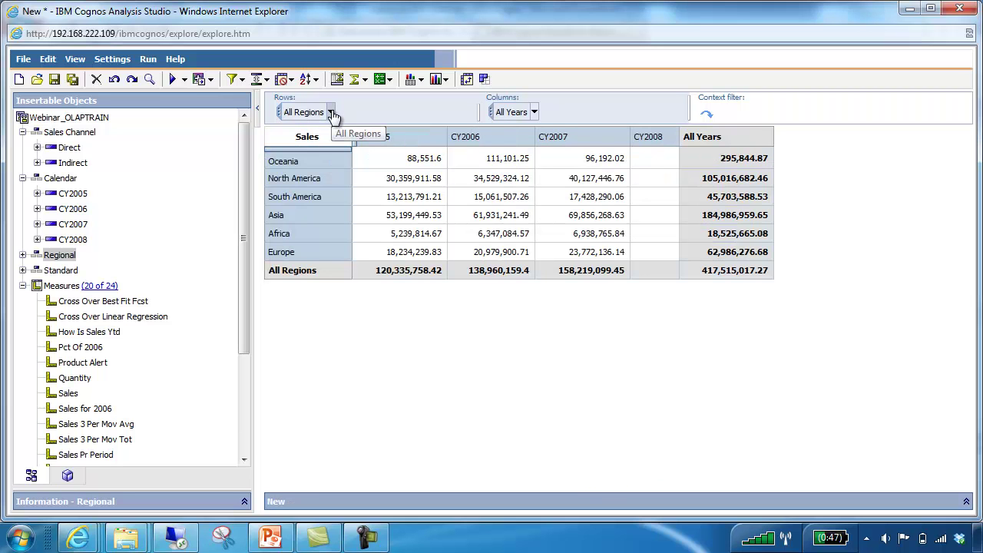
click(309, 159)
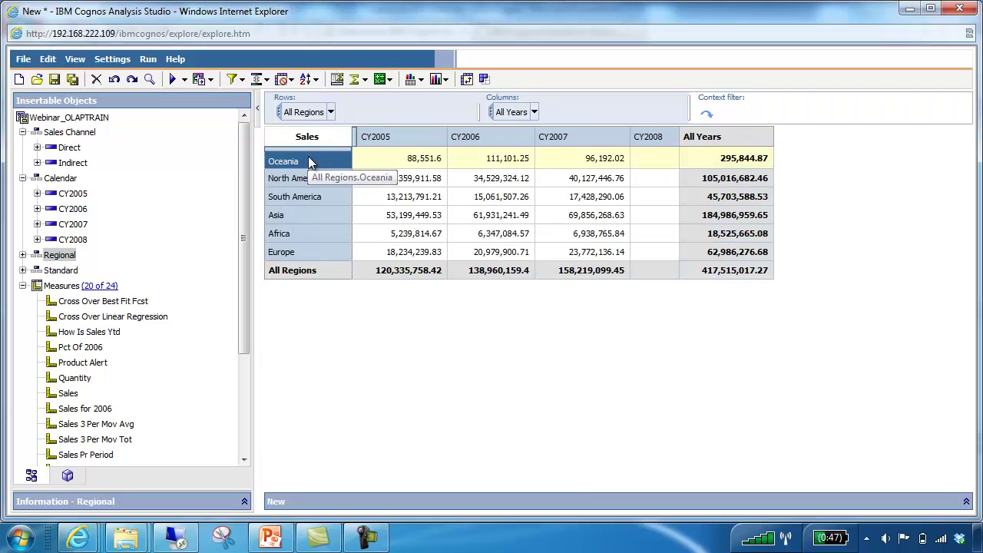
click(305, 80)
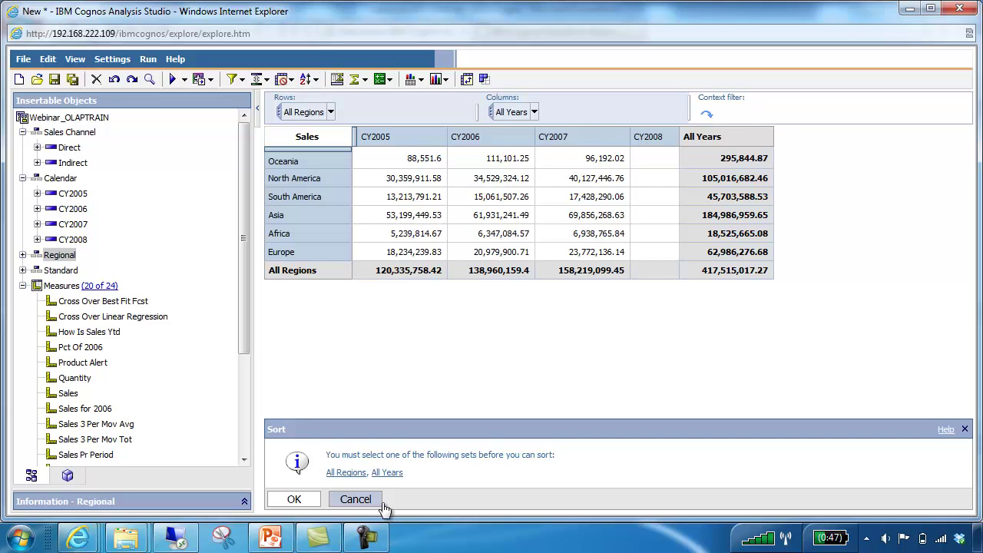
click(355, 499)
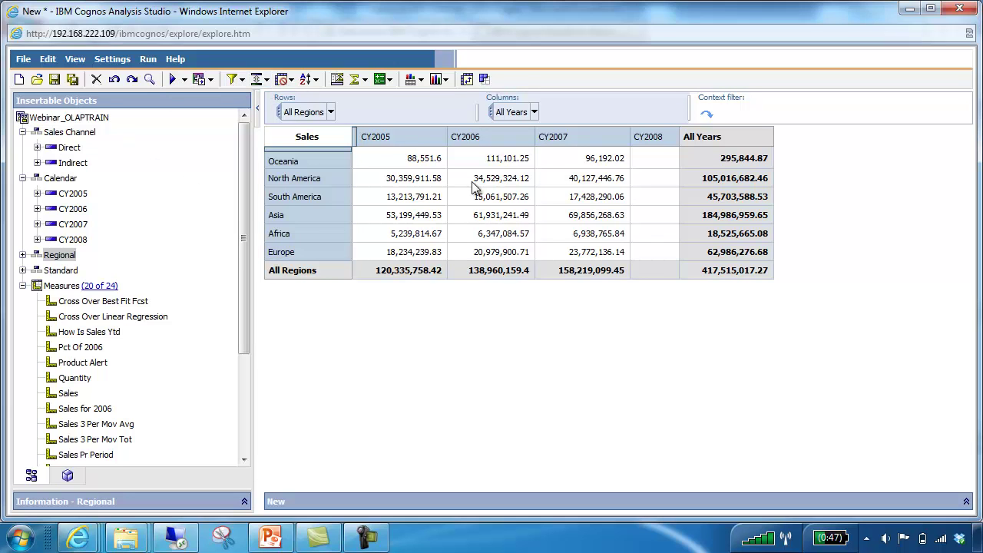
Add a standard pie chart of the regional sales for each year to the analysis.
click(447, 83)
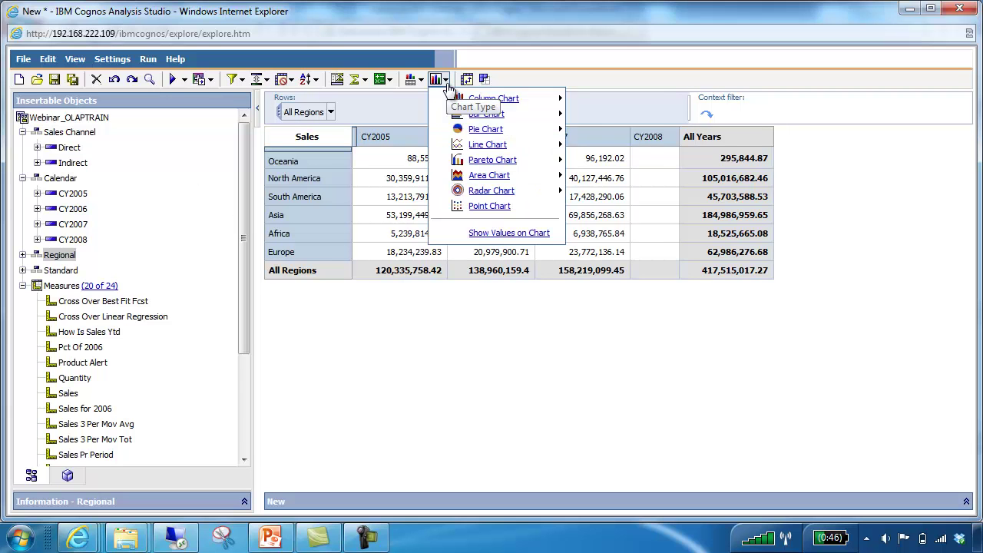
mouse_move(480, 135)
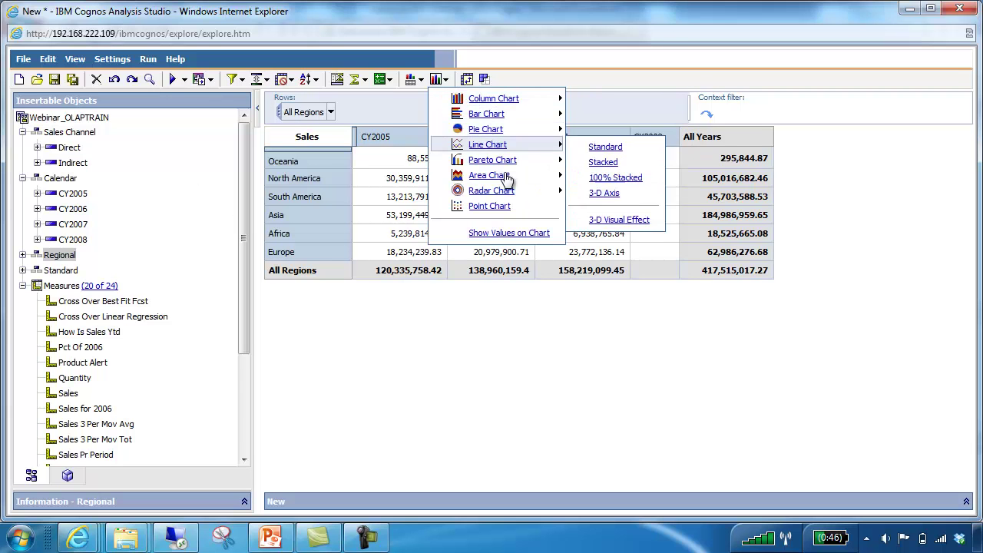
mouse_move(534, 132)
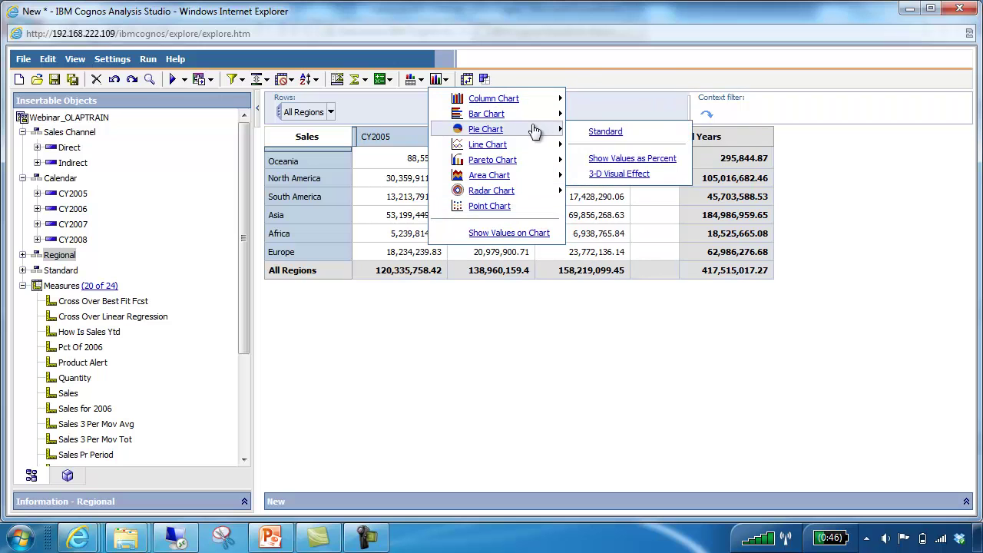
click(604, 133)
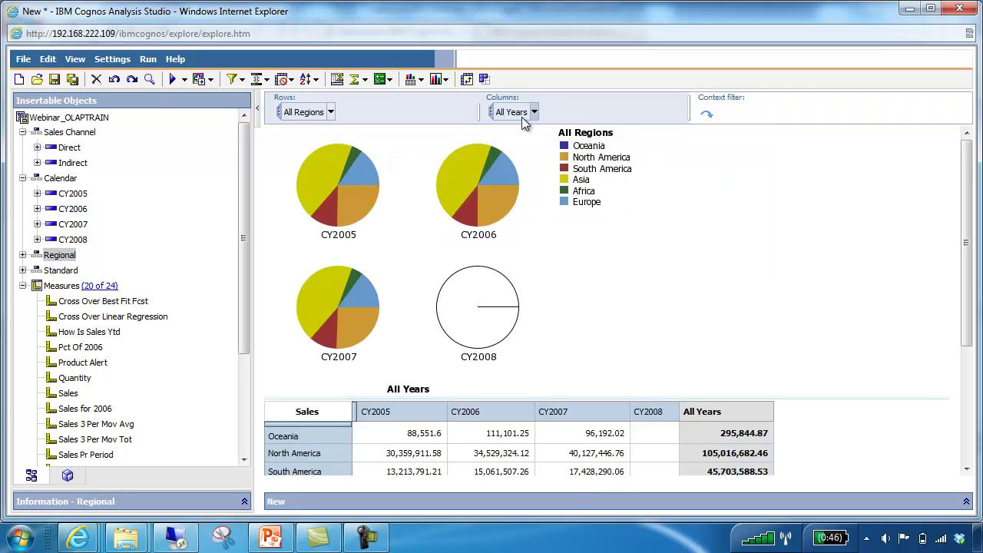
mouse_move(321, 185)
mouse_move(462, 191)
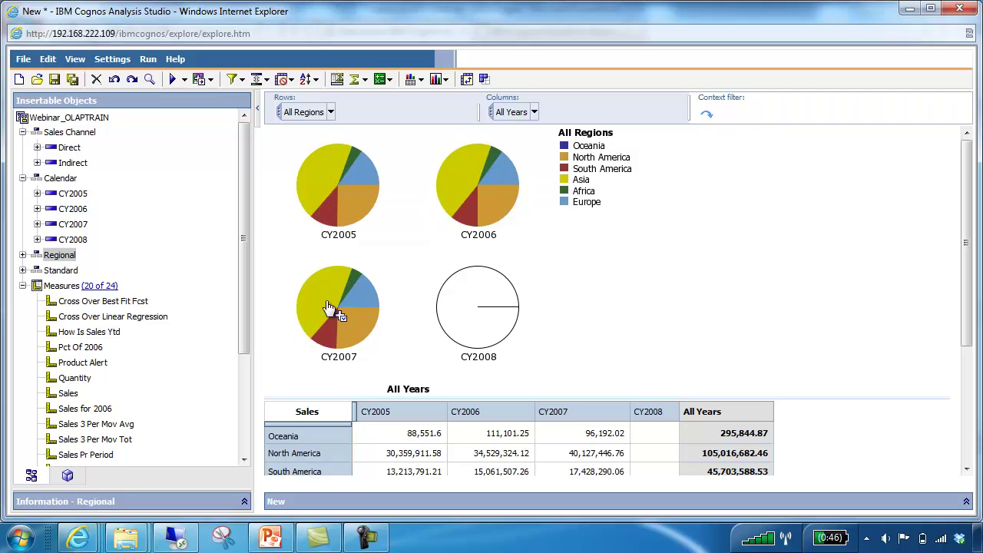
mouse_move(322, 308)
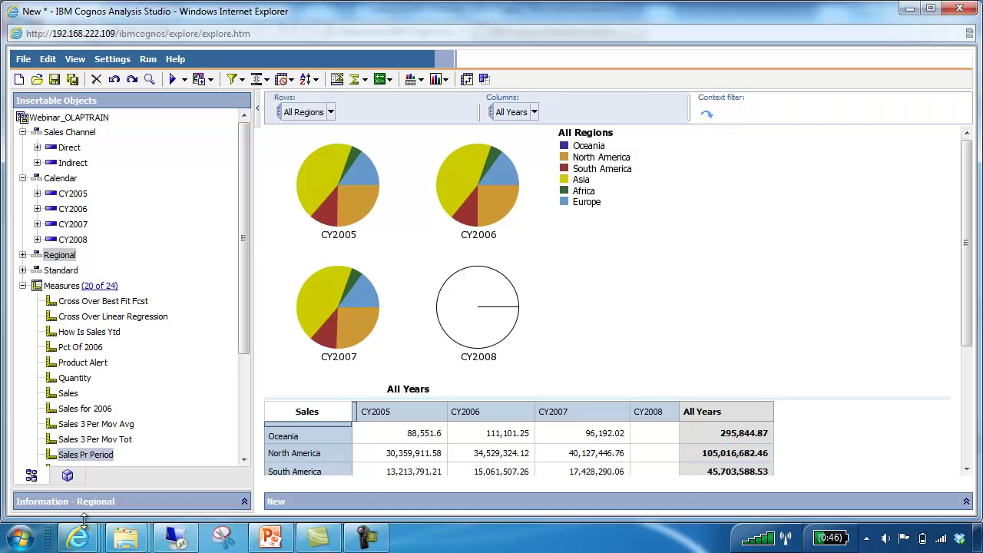
From the IBM Cognos welcome page, start authoring an advanced report with the recently used Webinar_OLAPTRAIN package.
mouse_move(81, 541)
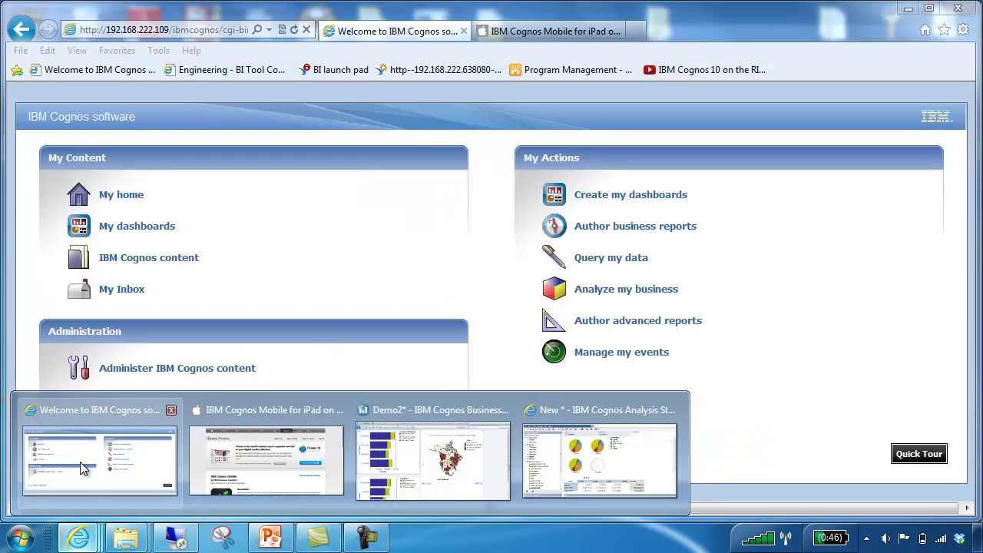
click(84, 460)
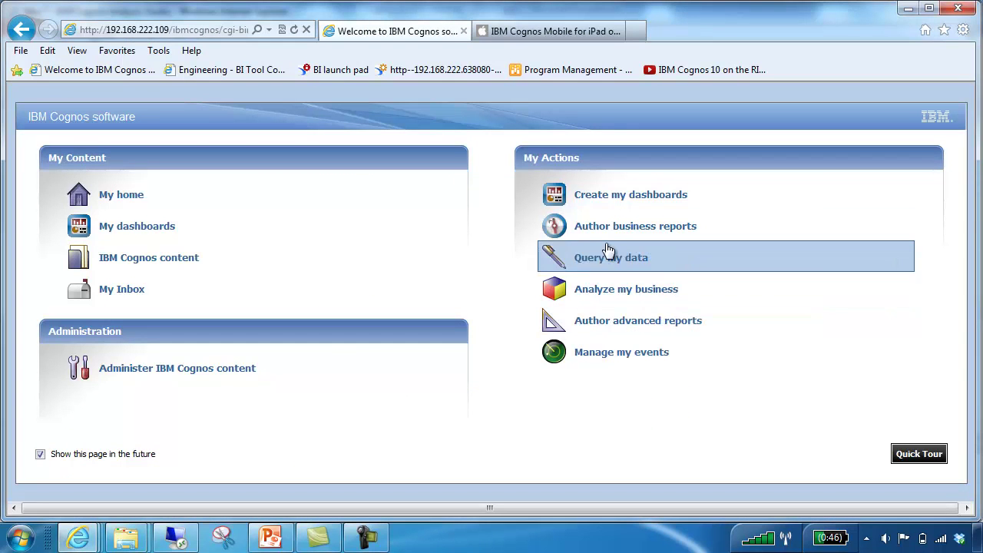
click(605, 328)
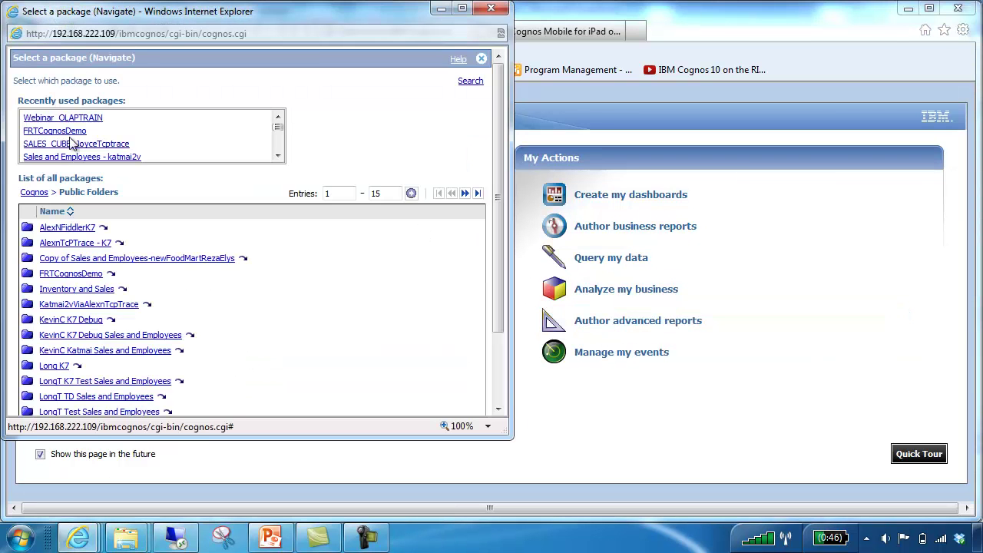
click(93, 117)
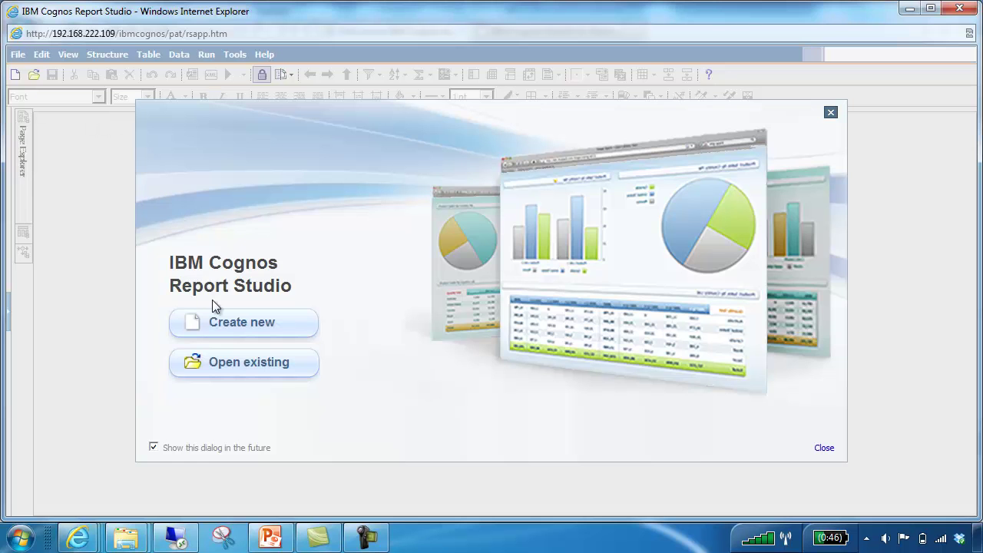
Create a new map report based on the North America map in the Americas group.
click(224, 328)
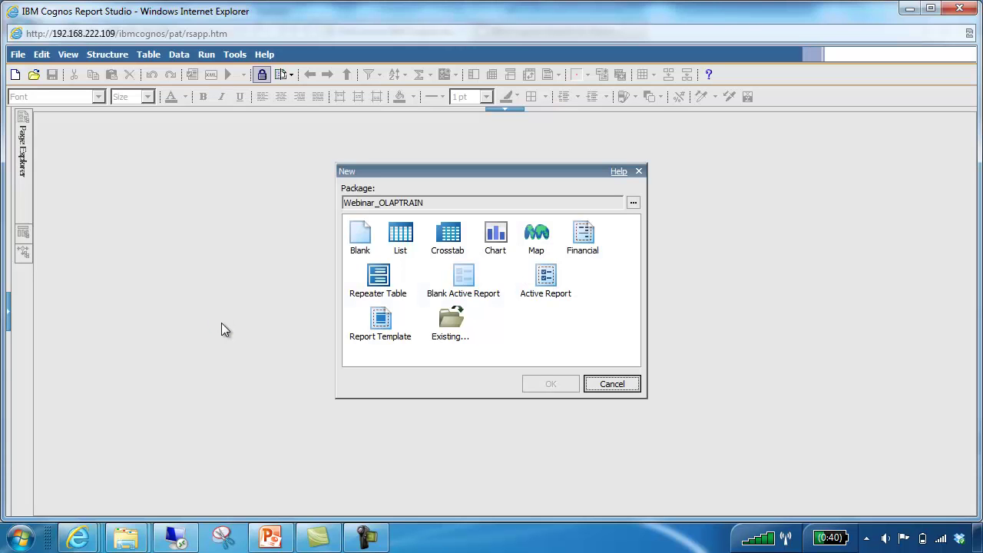
click(535, 246)
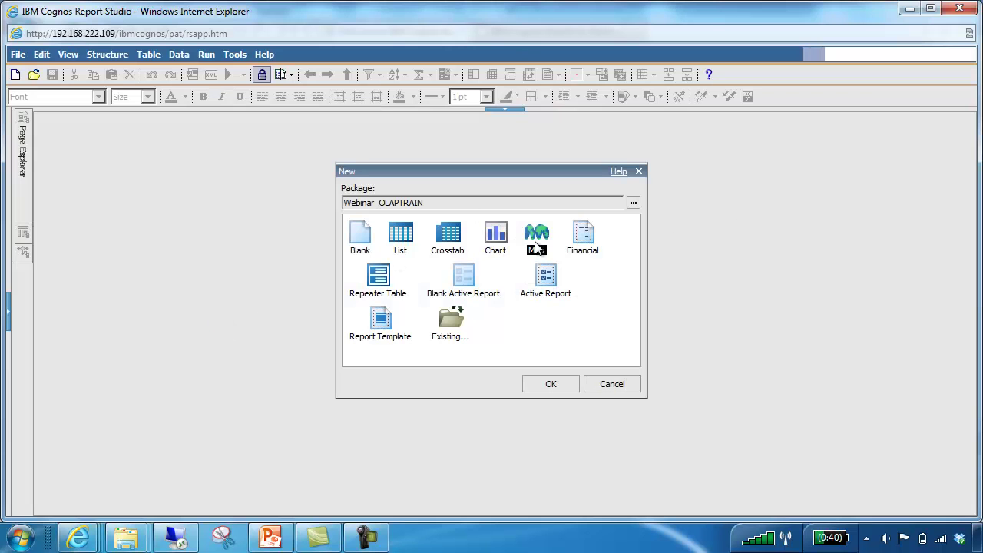
click(551, 384)
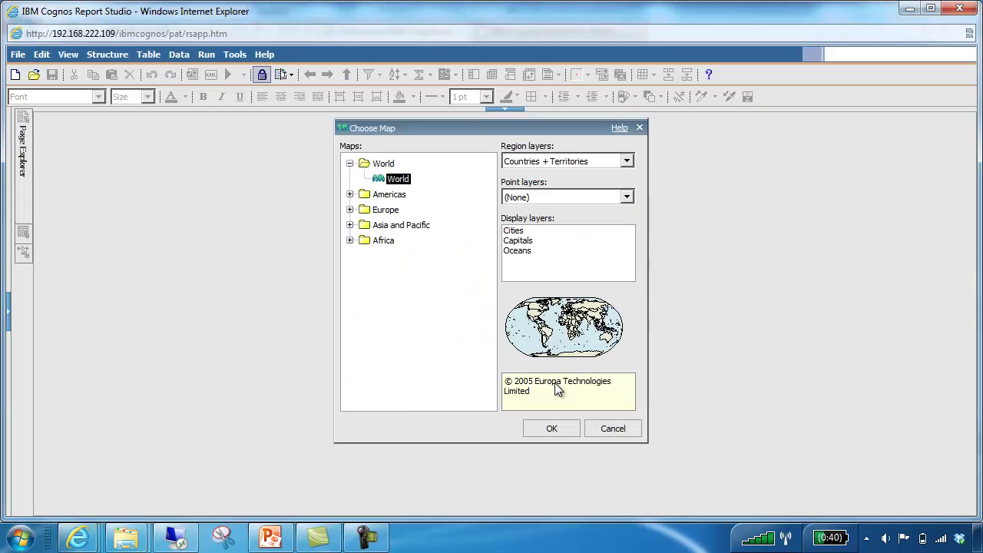
click(350, 194)
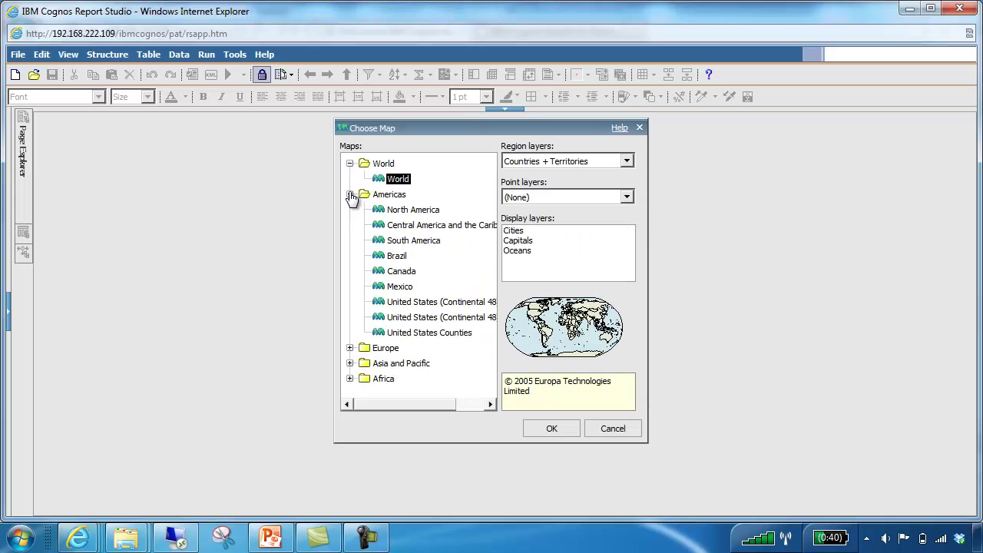
click(399, 213)
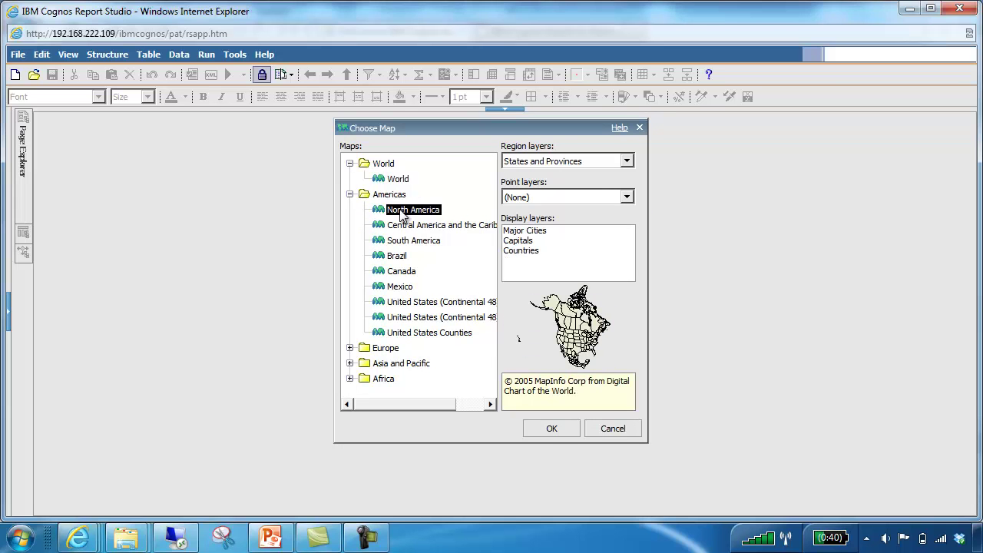
click(551, 428)
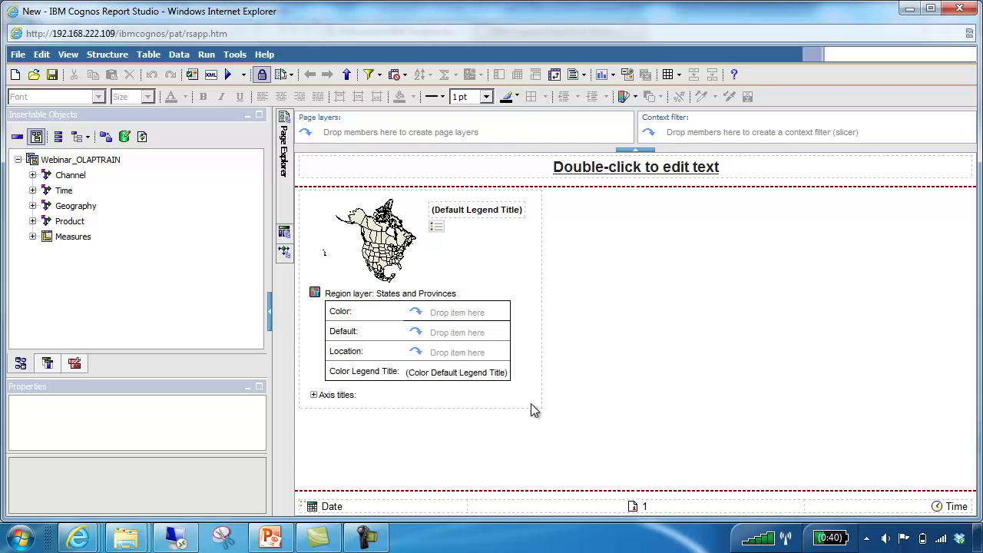
Expand Geography's Regional hierarchy and assign its State Province level to the map's Location.
click(33, 207)
click(47, 221)
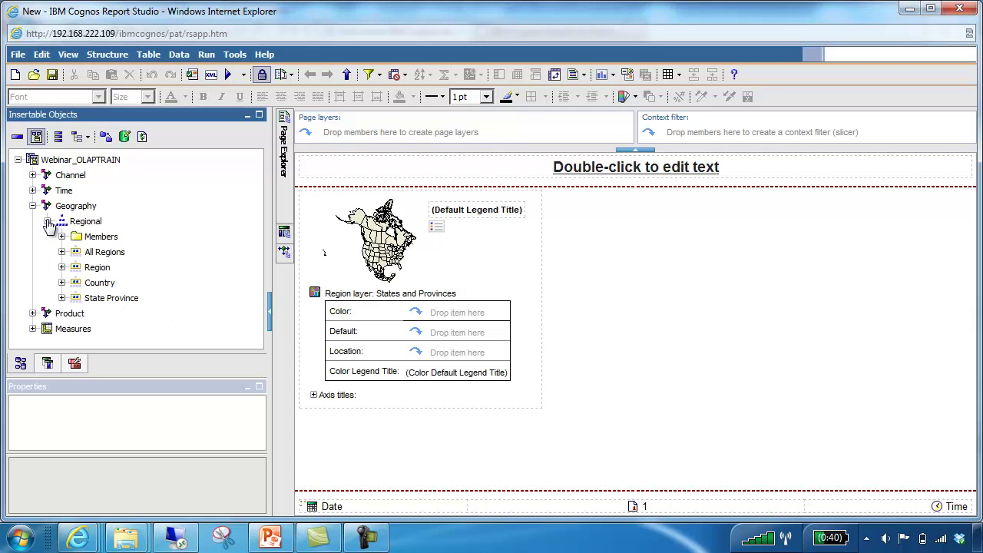
click(106, 284)
click(104, 300)
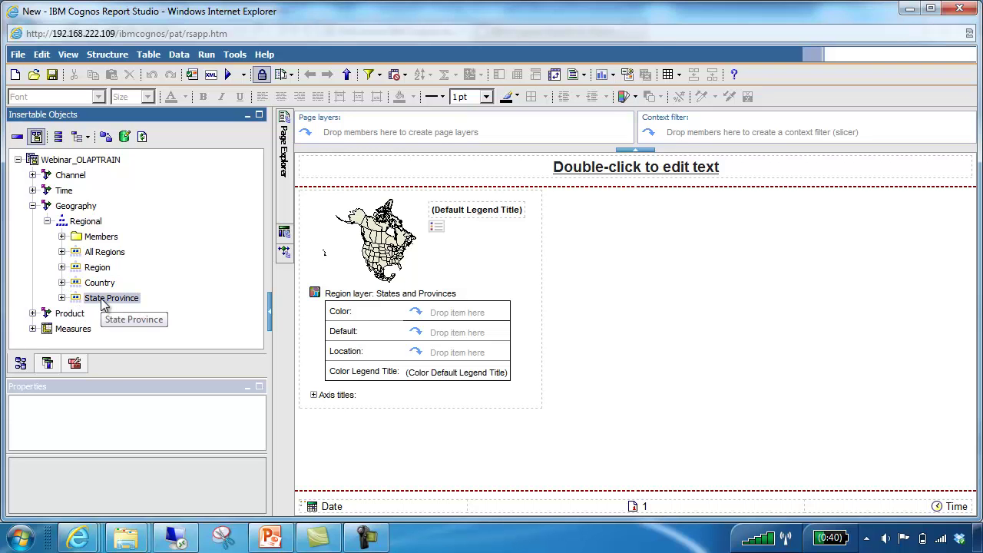
click(102, 300)
drag(102, 302, 447, 354)
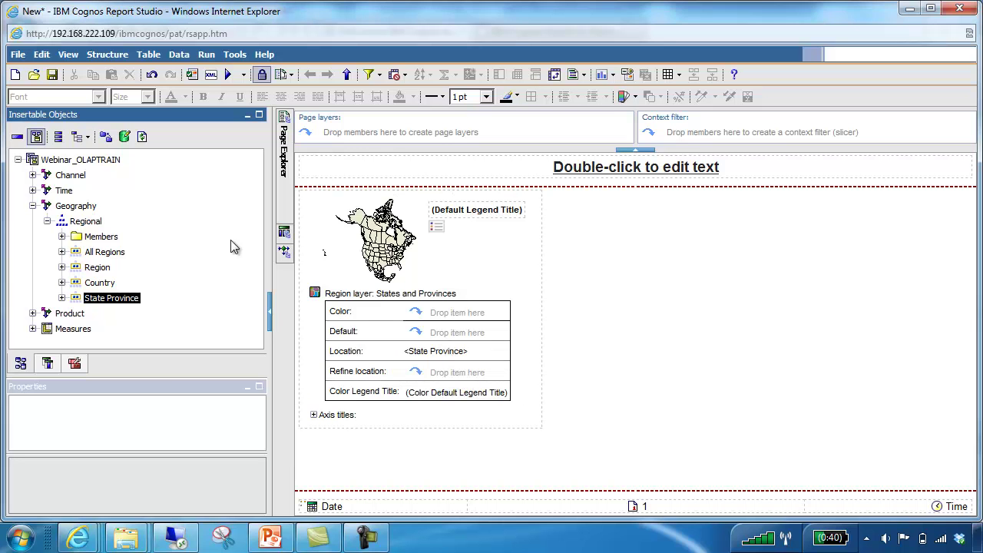
Assign the Sales measure to the Color of the map's States and Provinces layer.
click(33, 329)
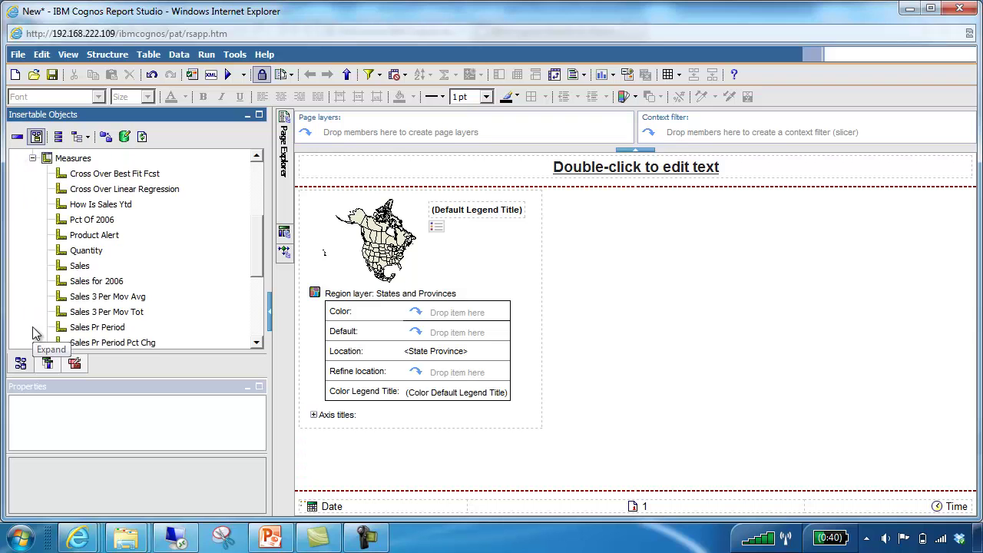
click(78, 266)
drag(74, 273, 447, 317)
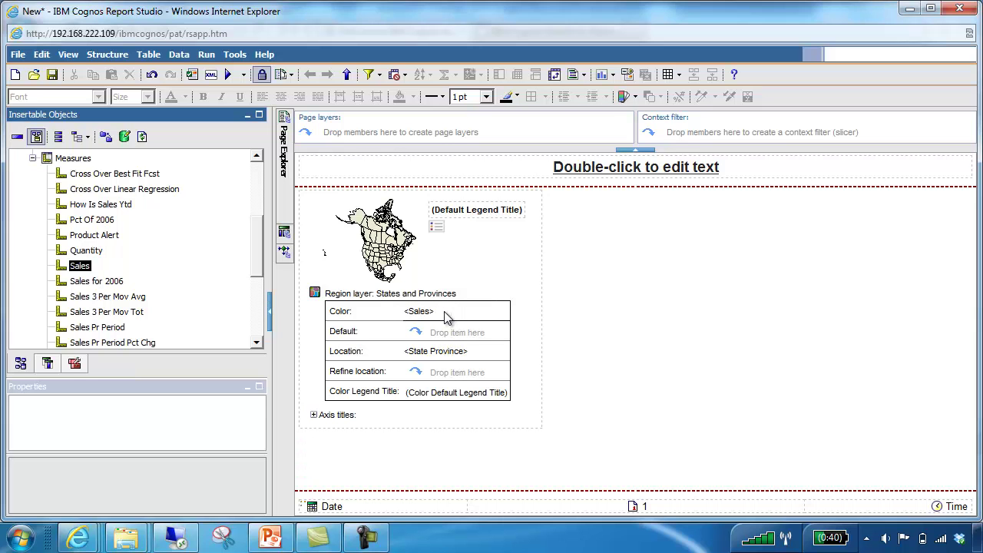
Set the map's Ignore Data with No Features property to Yes.
click(463, 285)
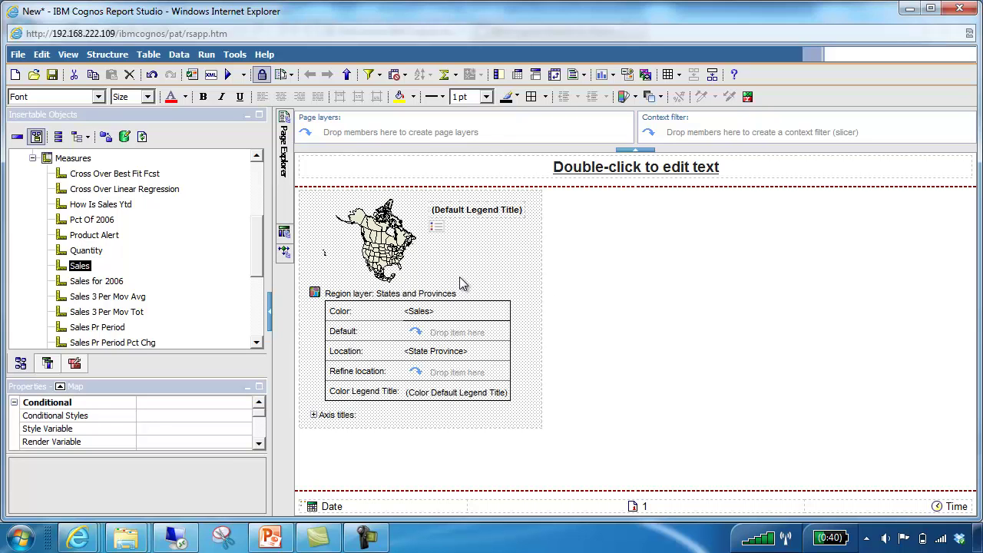
click(259, 445)
click(259, 445)
click(260, 445)
click(259, 445)
click(260, 445)
click(259, 445)
click(260, 446)
click(259, 446)
click(259, 445)
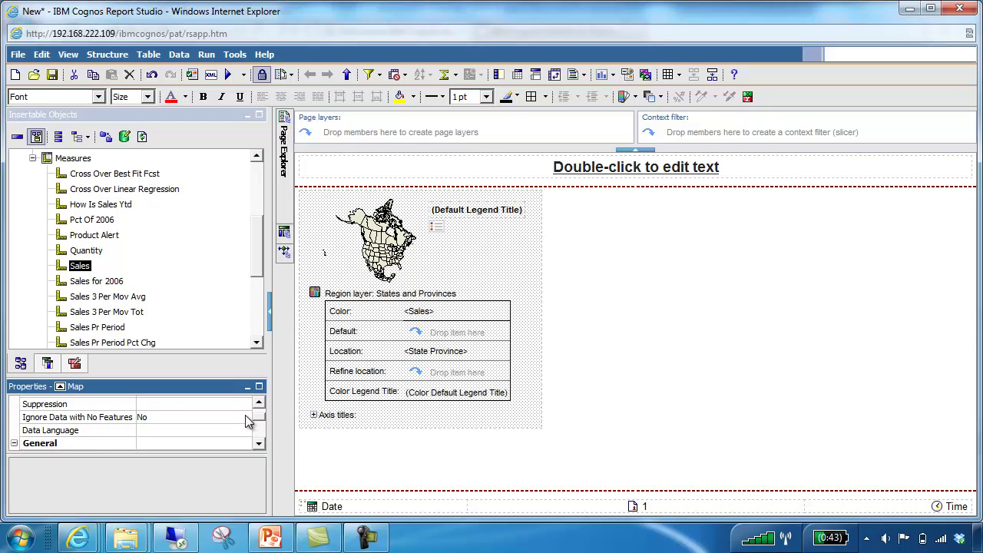
click(246, 418)
click(244, 417)
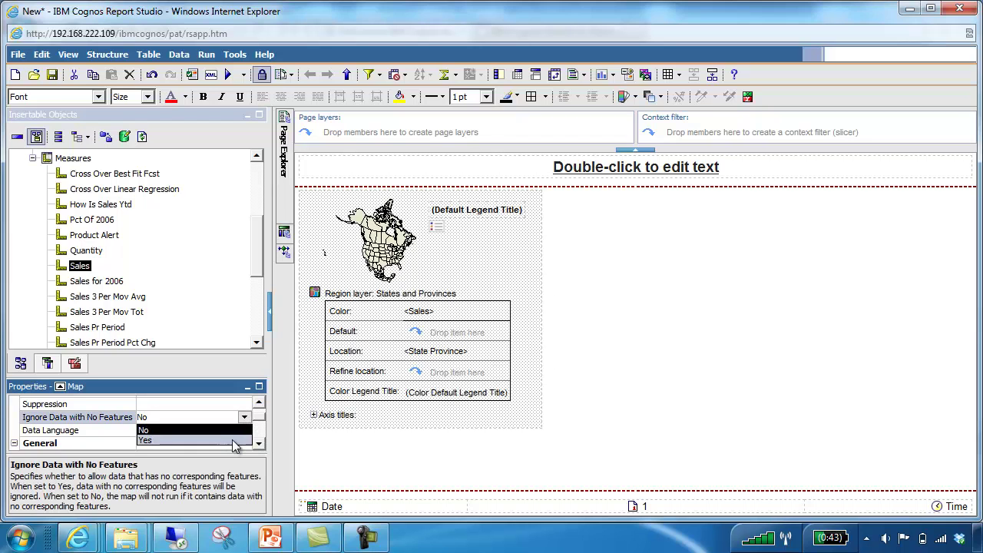
click(234, 443)
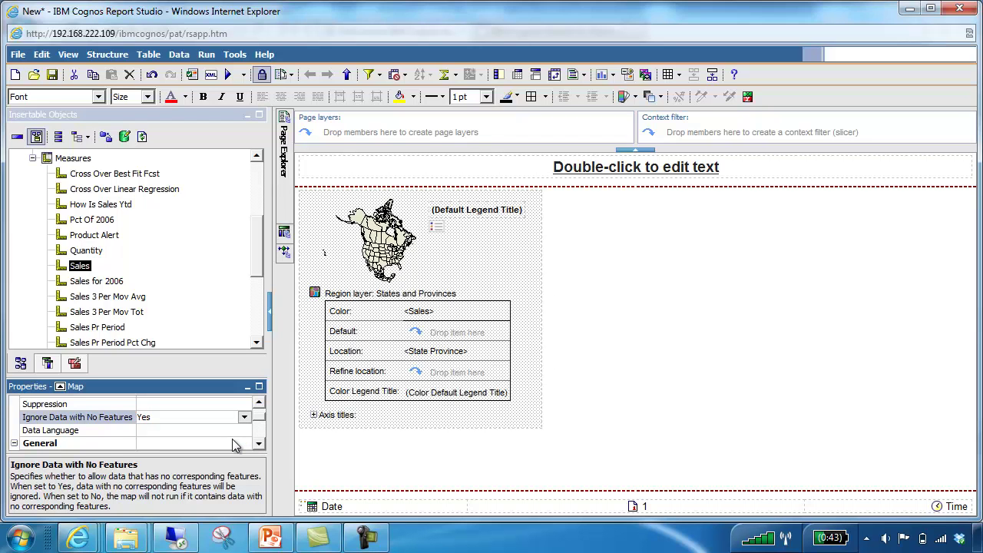
Run the map report to view its output, close the viewer, and switch to the PowerPoint presentation.
click(228, 76)
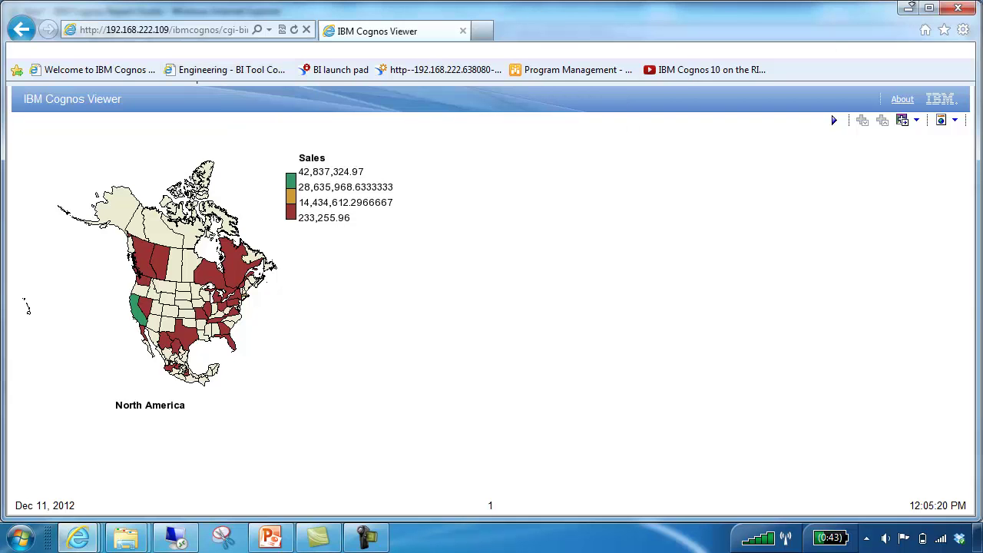
click(961, 7)
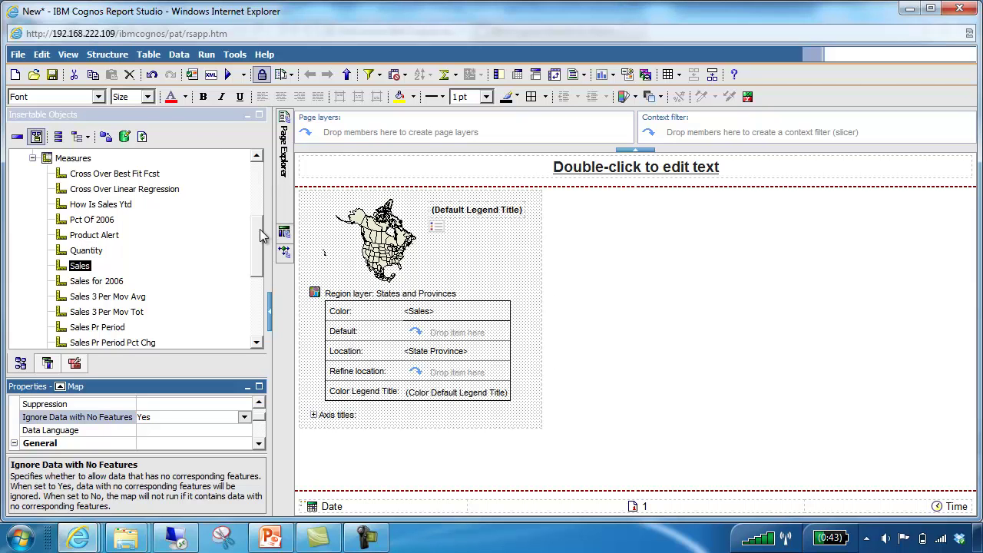
drag(263, 236, 261, 162)
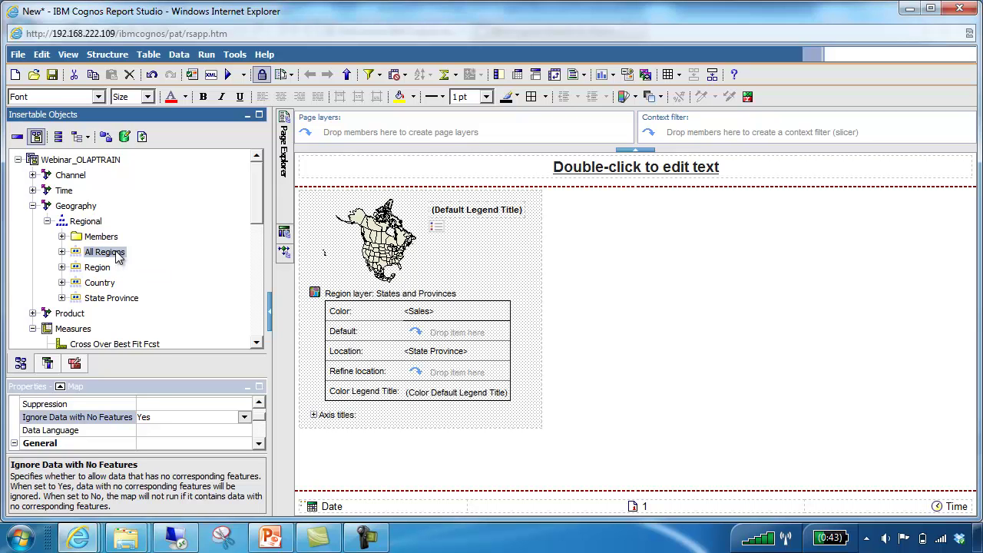
click(270, 537)
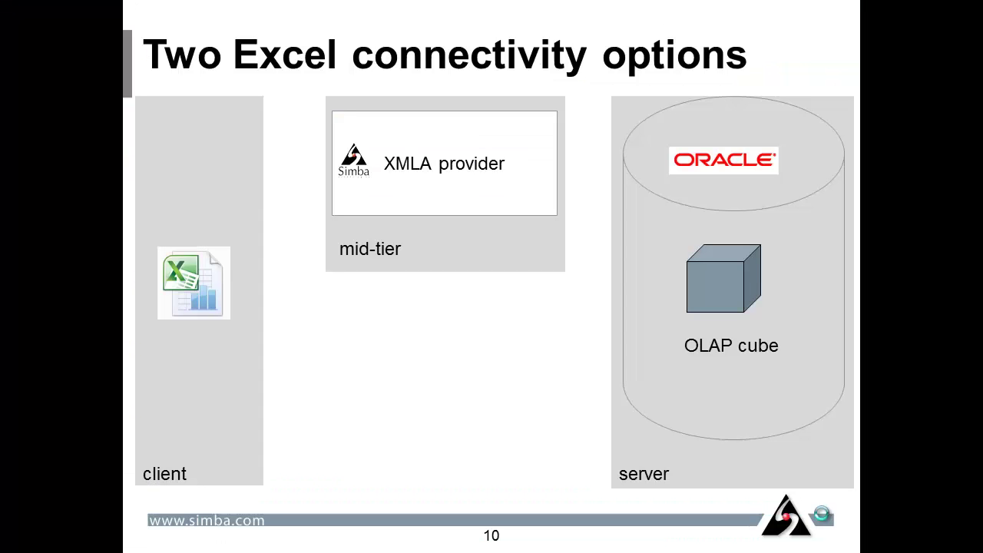